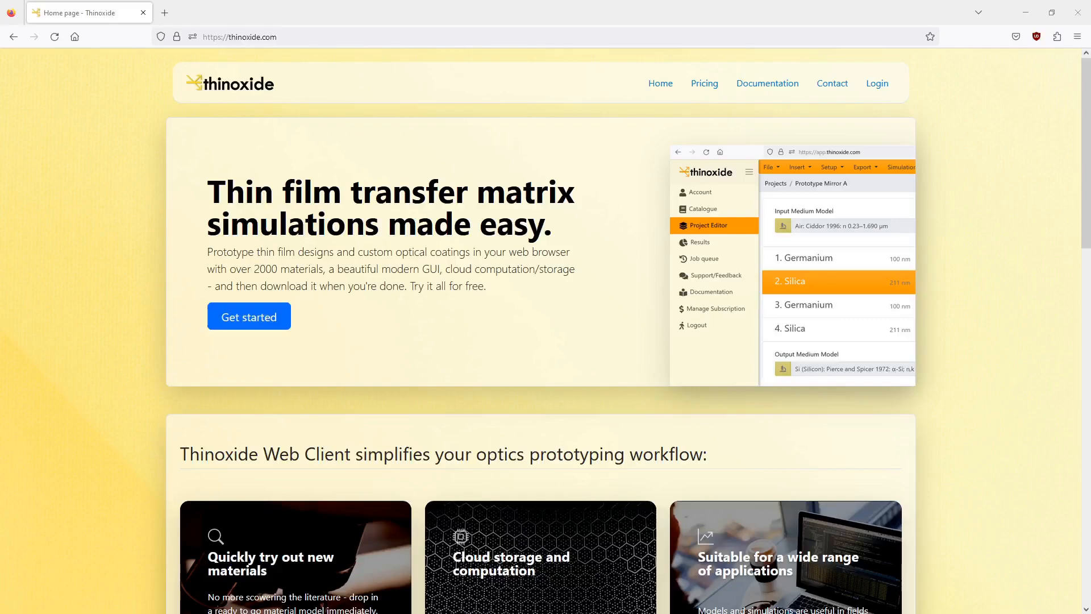
Step: Log in to the Thinoxide web app and create a new project named "AR Coating" in the project editor
{"action": "left_click", "coordinate": [879, 85]}
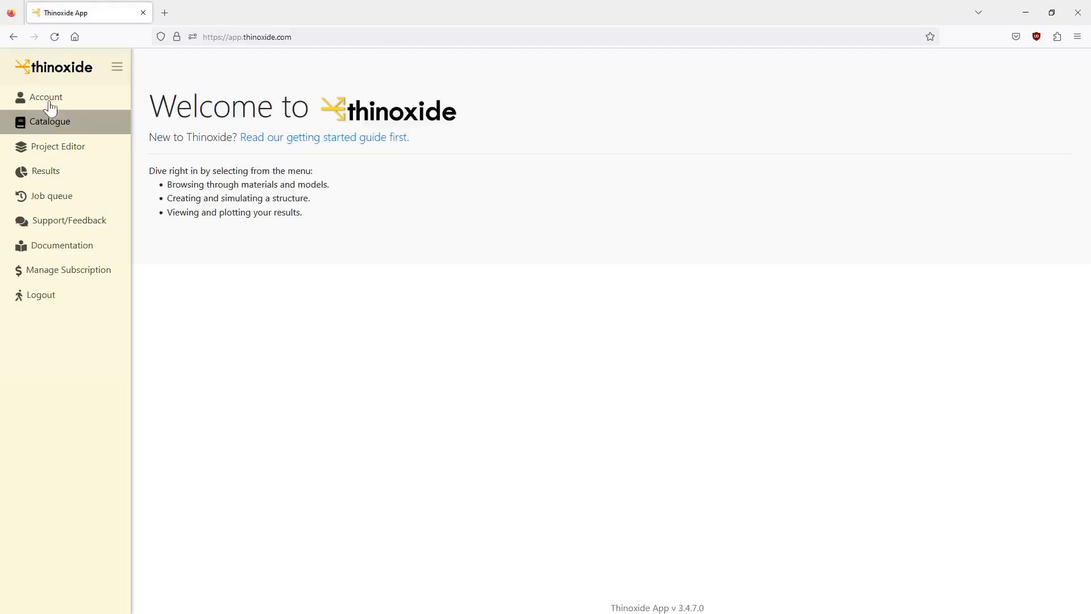
{"action": "left_click", "coordinate": [74, 149]}
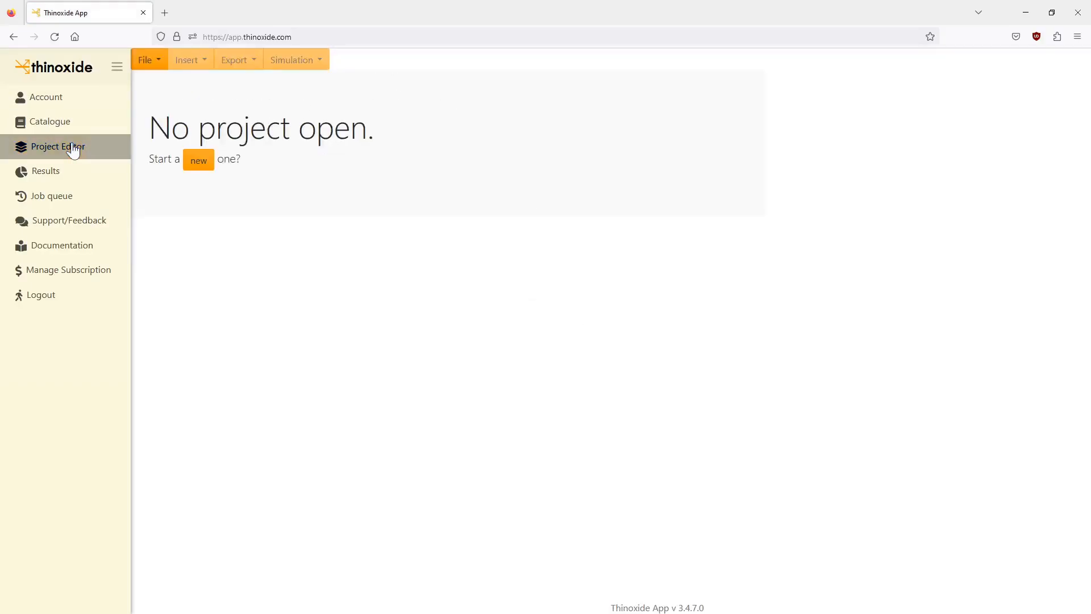
{"action": "left_click", "coordinate": [146, 61]}
{"action": "left_click", "coordinate": [164, 86]}
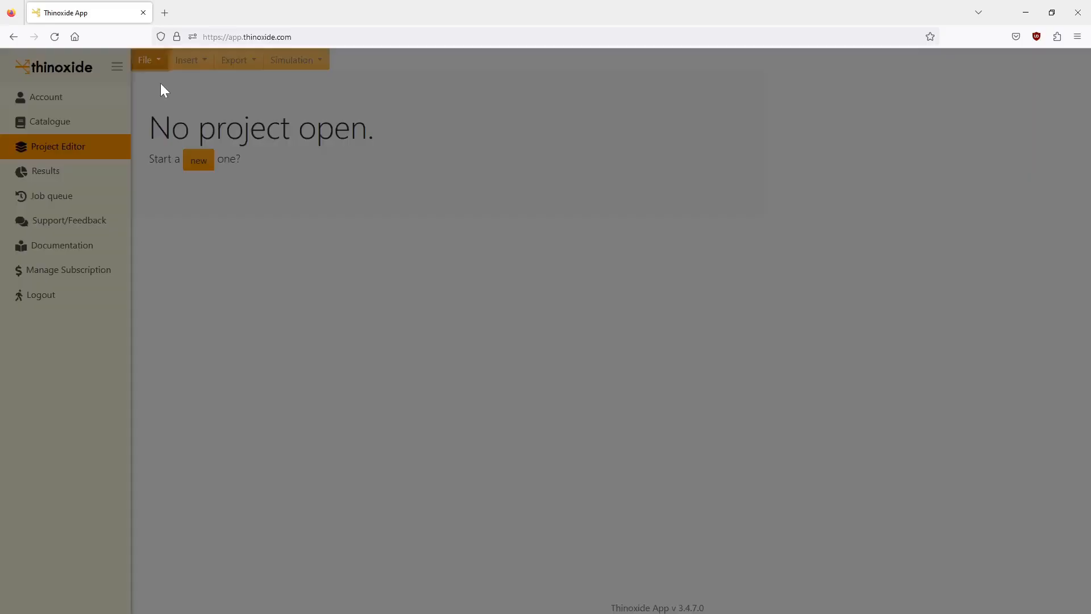
{"action": "type", "text": "AR Coating"}
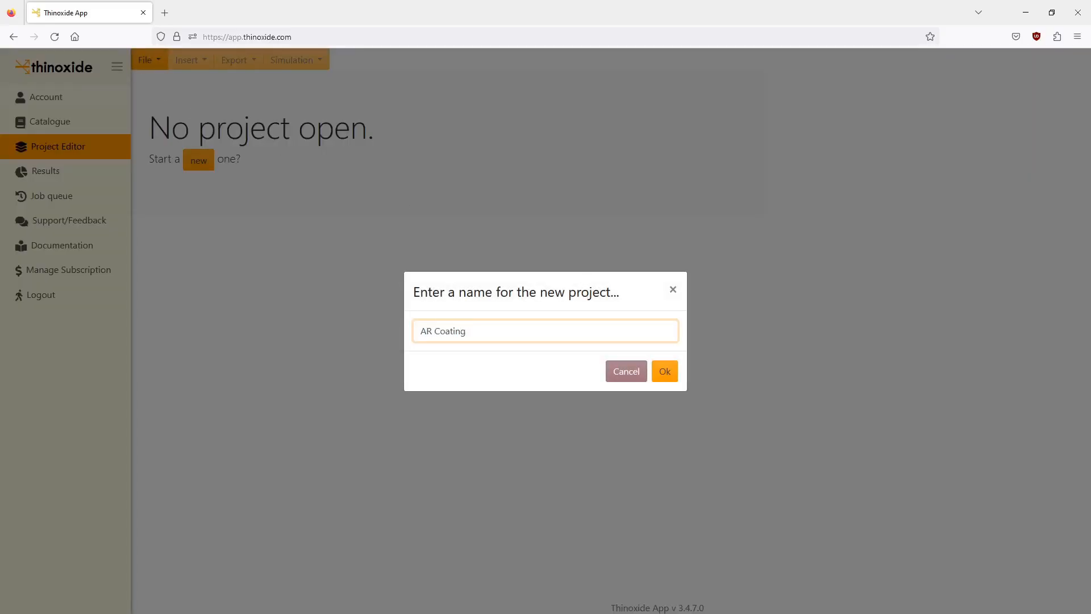
{"action": "left_click", "coordinate": [670, 377]}
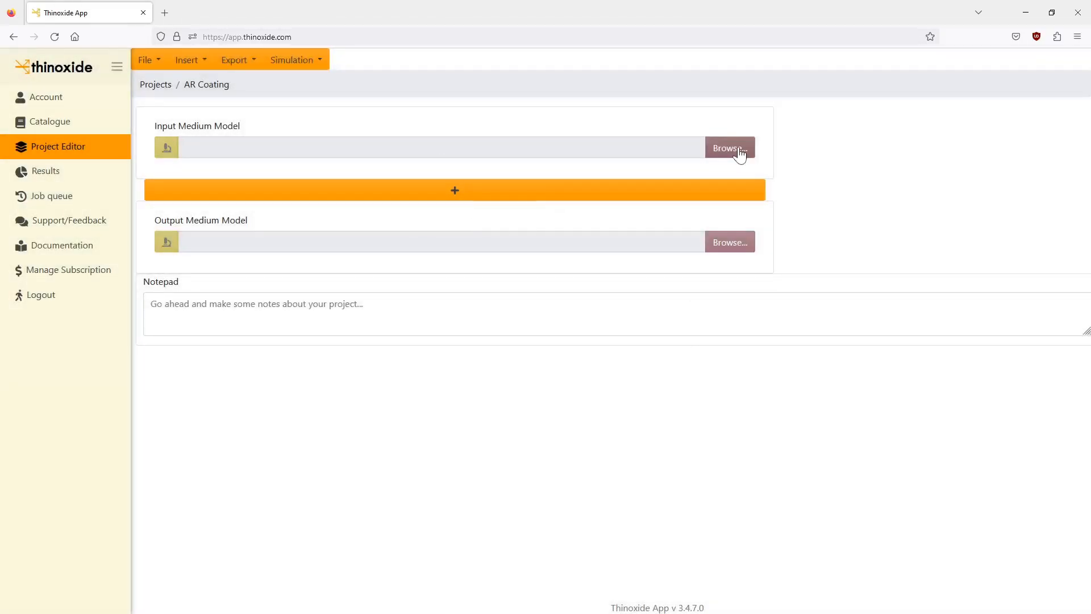
Step: Search the models for "bk7" and assign BK7: N-BK7 (SCHOTT) as the output medium
{"action": "left_click", "coordinate": [731, 244]}
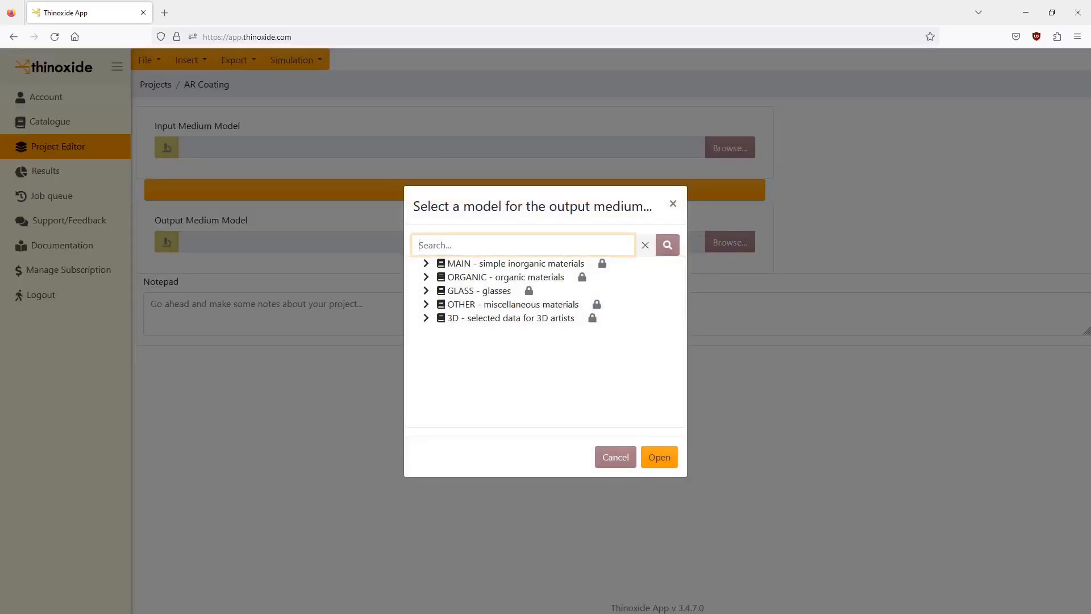
{"action": "type", "text": "bk"}
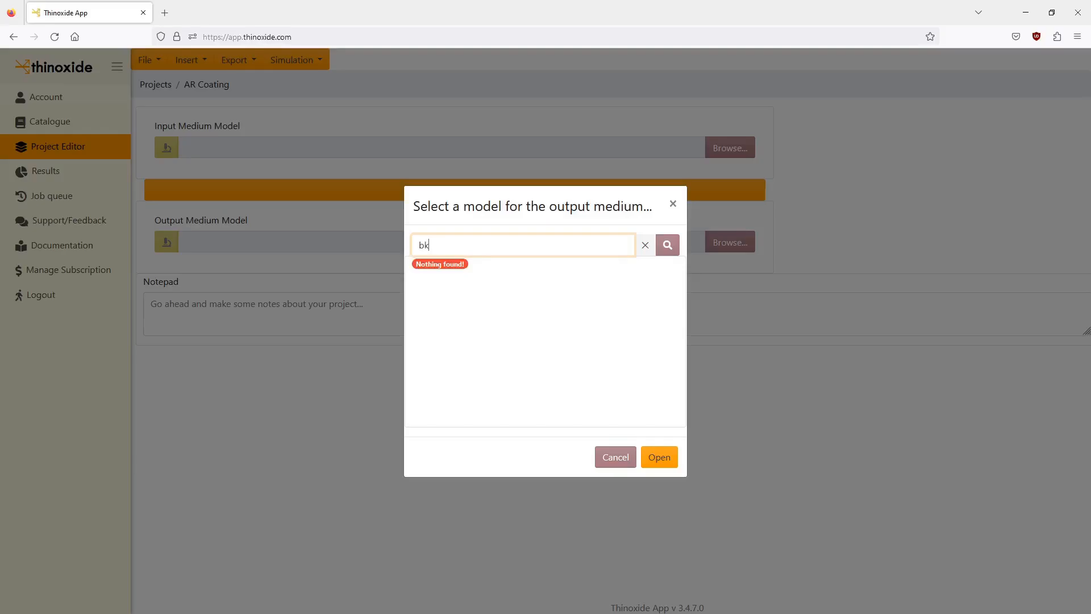
{"action": "type", "text": "7"}
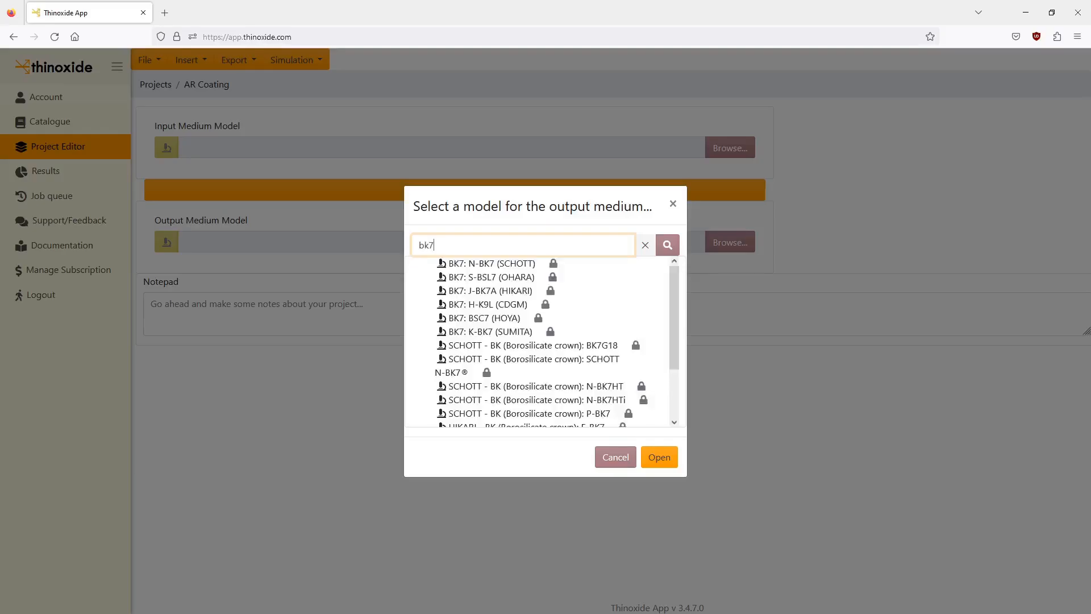
{"action": "left_click", "coordinate": [524, 264]}
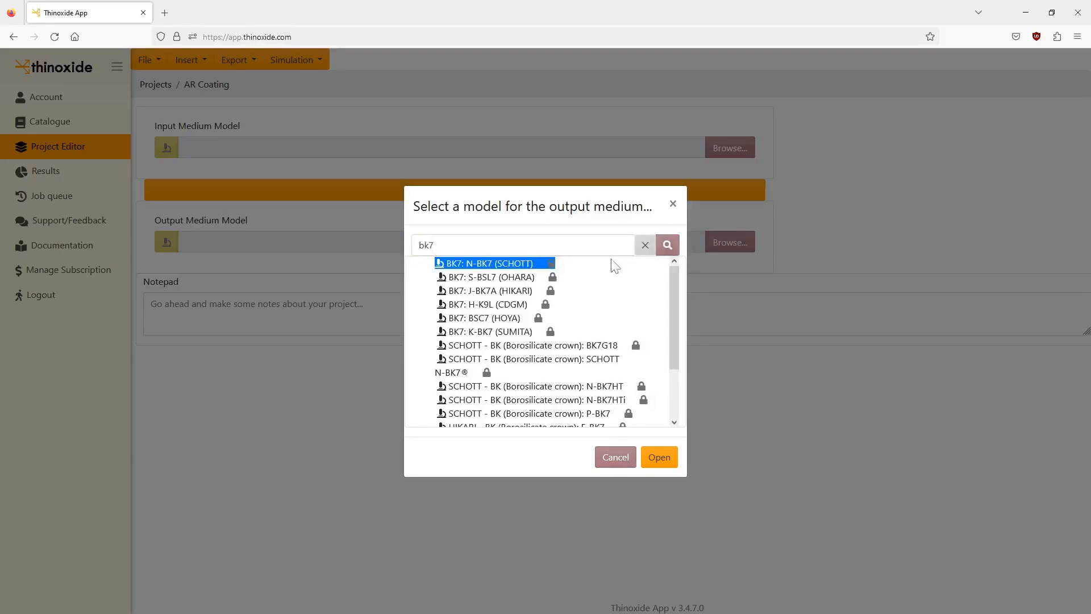
{"action": "left_click", "coordinate": [659, 458]}
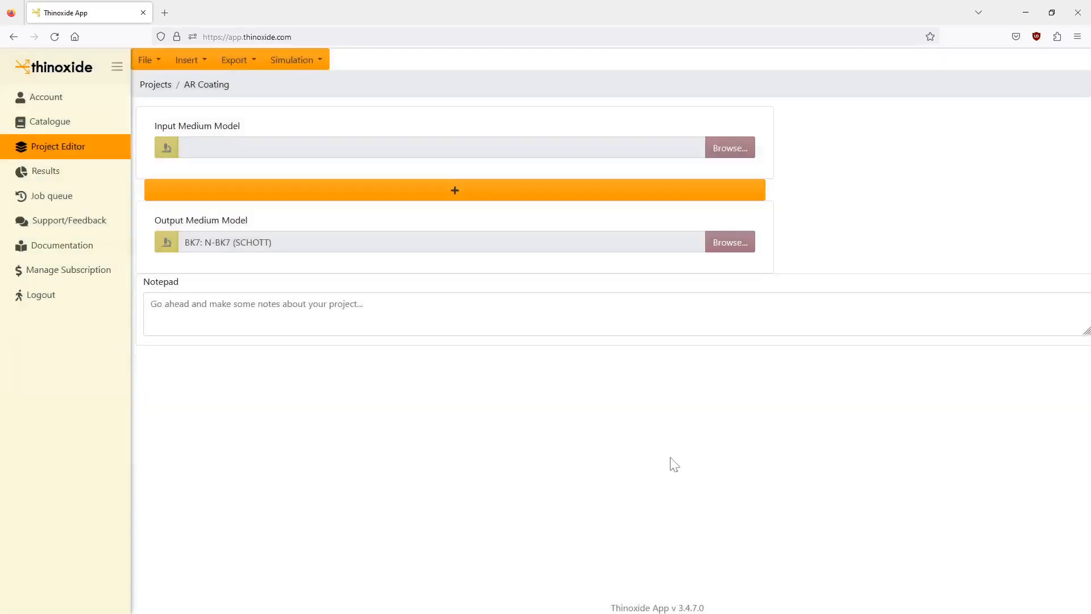
Step: Search the models for "air" and assign Air: Ciddor 1996: n 0.23–1.690 µm as the input medium
{"action": "left_click", "coordinate": [733, 155]}
{"action": "type", "text": "air"}
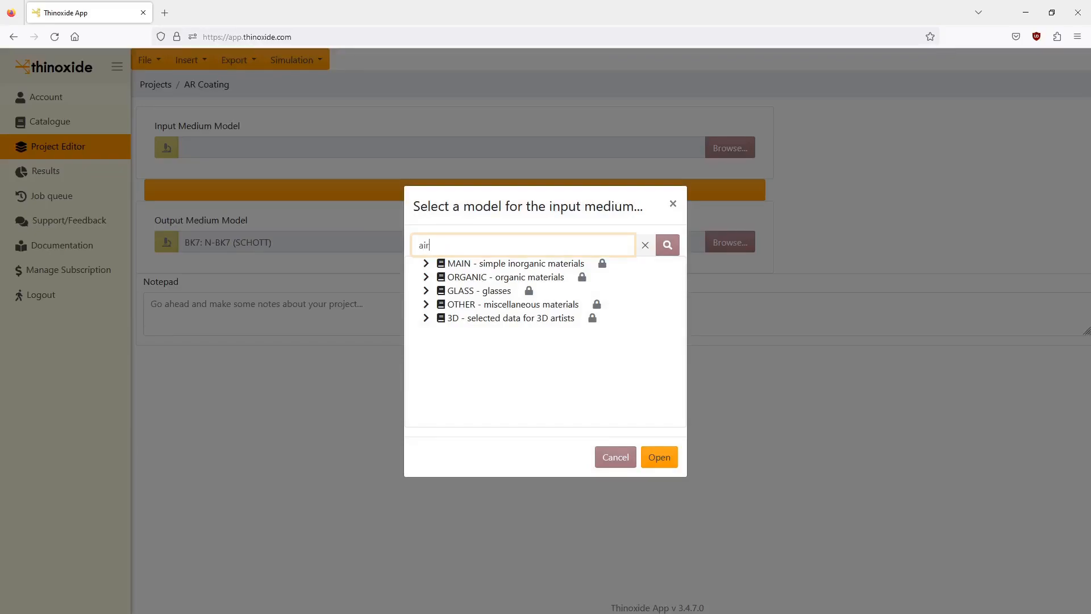
{"action": "left_click", "coordinate": [563, 263]}
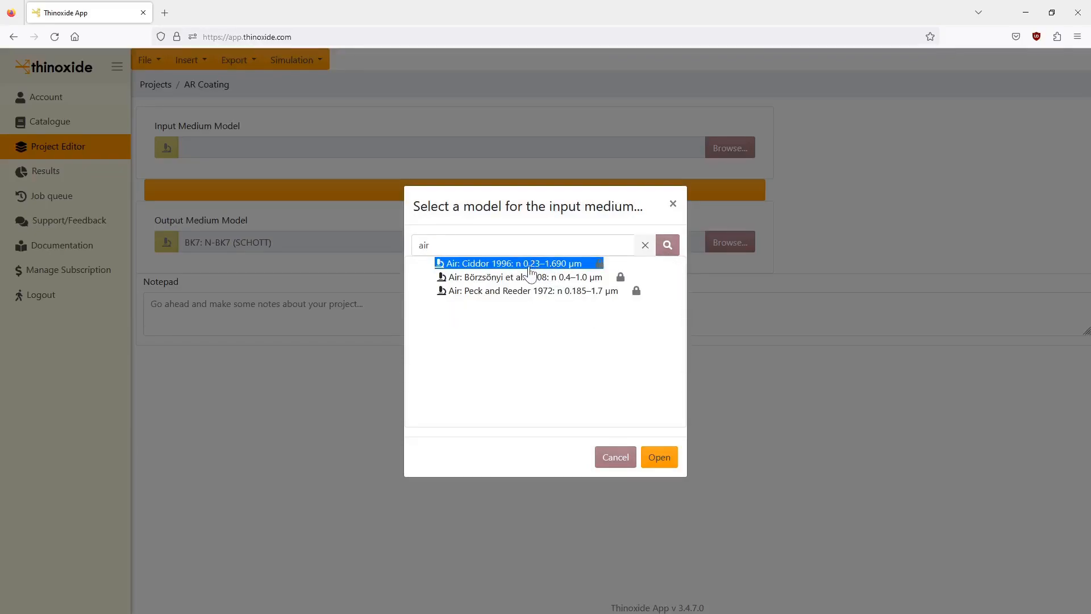
{"action": "left_click", "coordinate": [669, 465]}
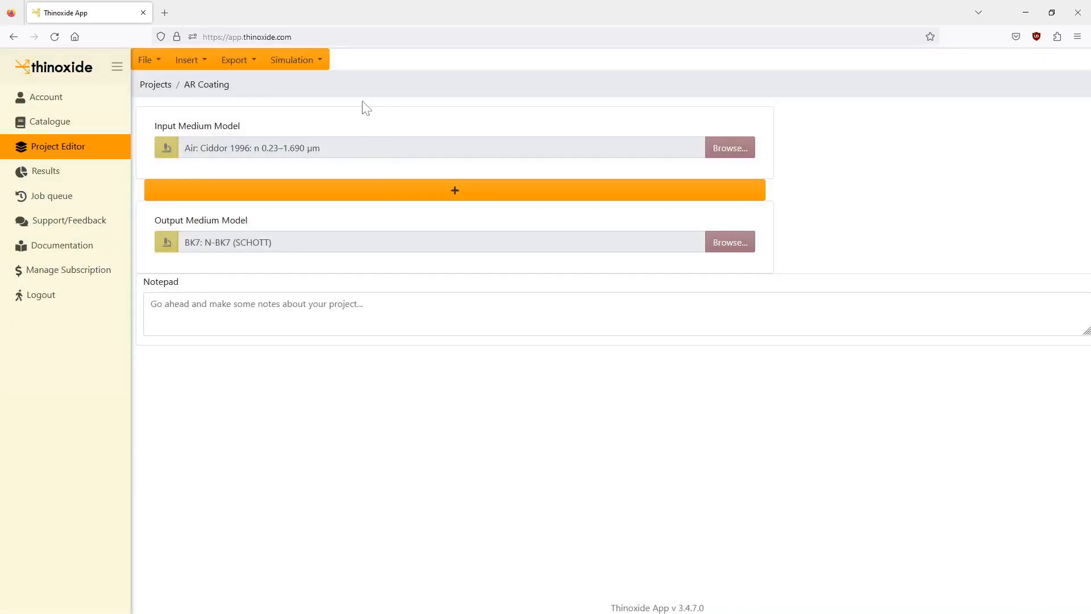
Step: Add a layer between the input and output media and name it "AR Coating"
{"action": "left_click", "coordinate": [441, 197]}
{"action": "left_click", "coordinate": [439, 206]}
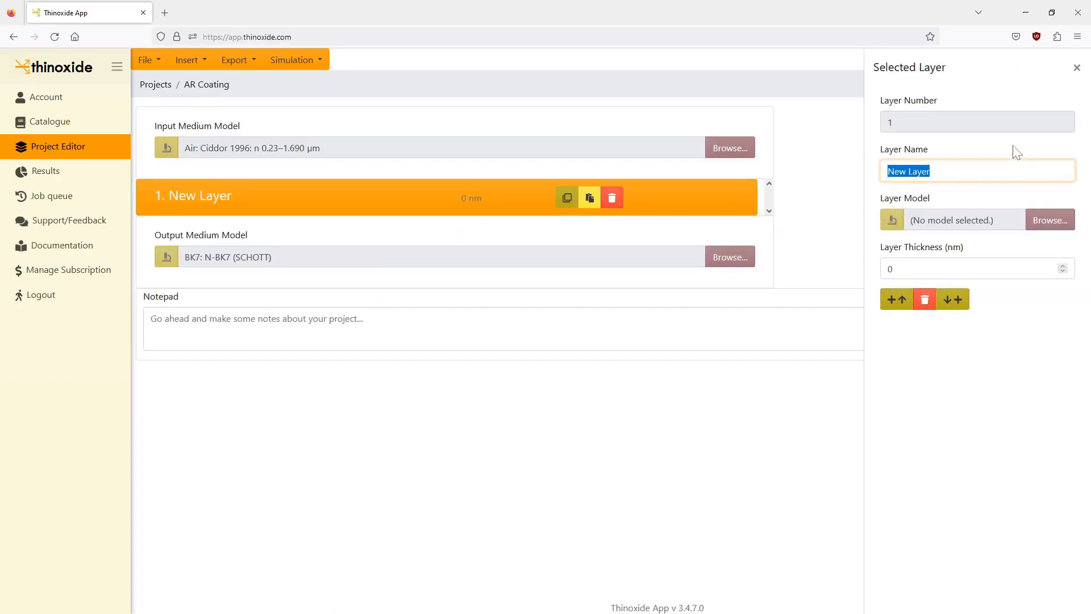
{"action": "type", "text": "AR Coating"}
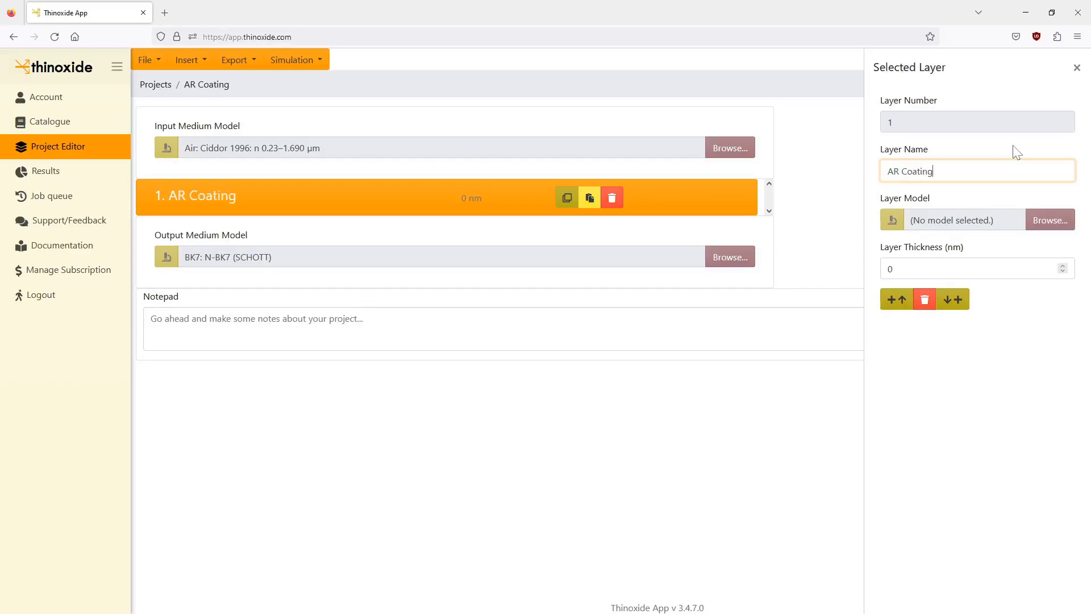
Step: Assign the Air: Ciddor 1996: n 0.23–1.690 µm model to the AR Coating layer
{"action": "left_click", "coordinate": [1044, 225]}
{"action": "left_click", "coordinate": [626, 244]}
{"action": "type", "text": "air model"}
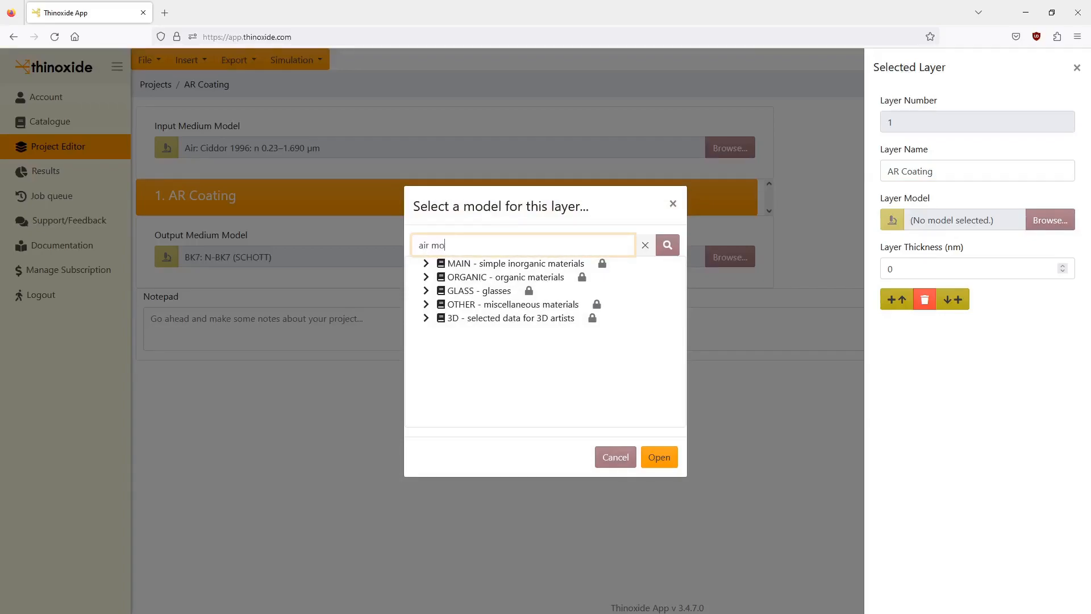
{"action": "key", "text": "BackSpace"}
{"action": "key", "text": "BackSpace"}
{"action": "key", "text": "BackSpace"}
{"action": "key", "text": "BackSpace"}
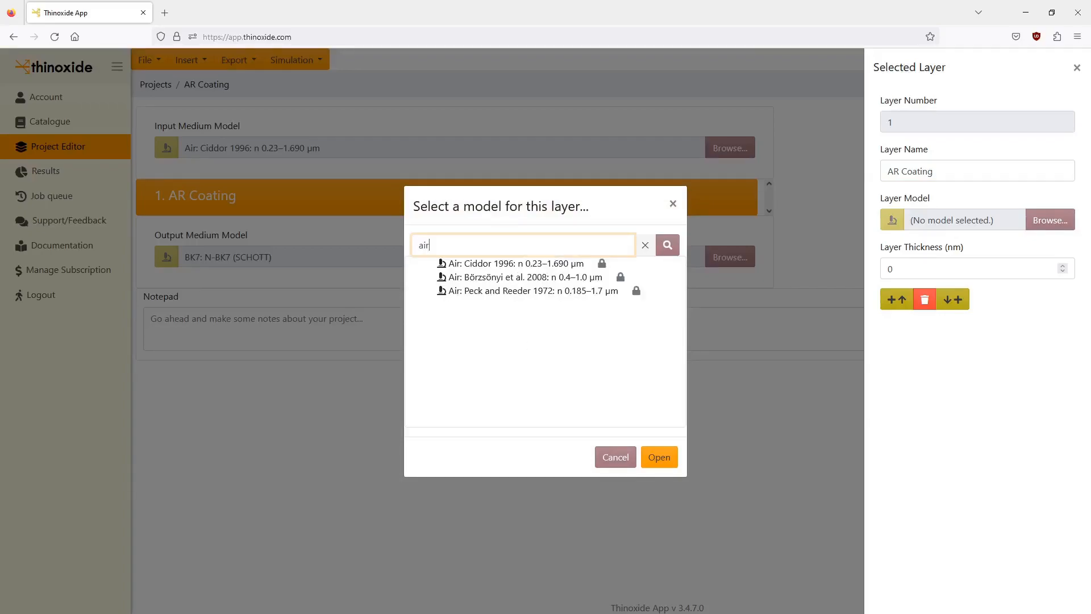
{"action": "left_click", "coordinate": [541, 264]}
{"action": "left_click", "coordinate": [659, 458]}
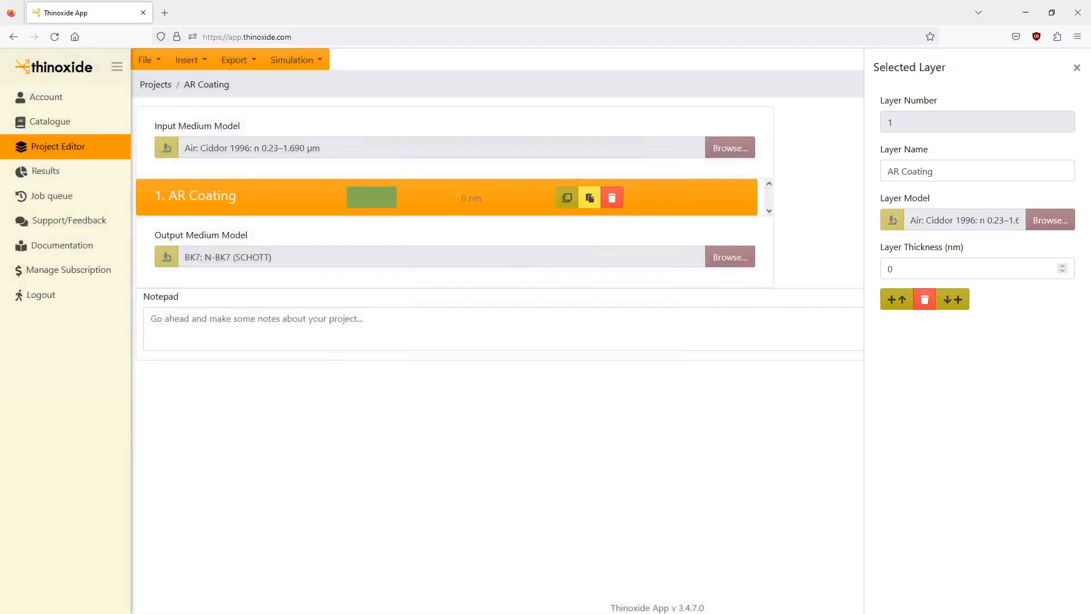
{"action": "left_click", "coordinate": [649, 391]}
Step: Configure the simulation parameters for a single angle only, with the end wavelength set to 1 µm
{"action": "left_click", "coordinate": [307, 72]}
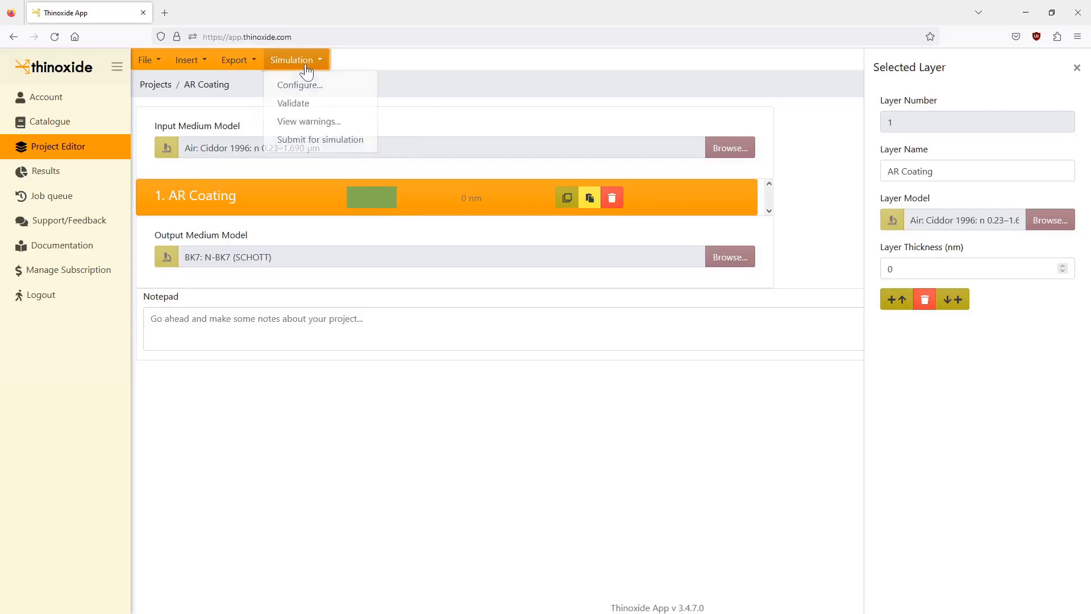
{"action": "left_click", "coordinate": [313, 85]}
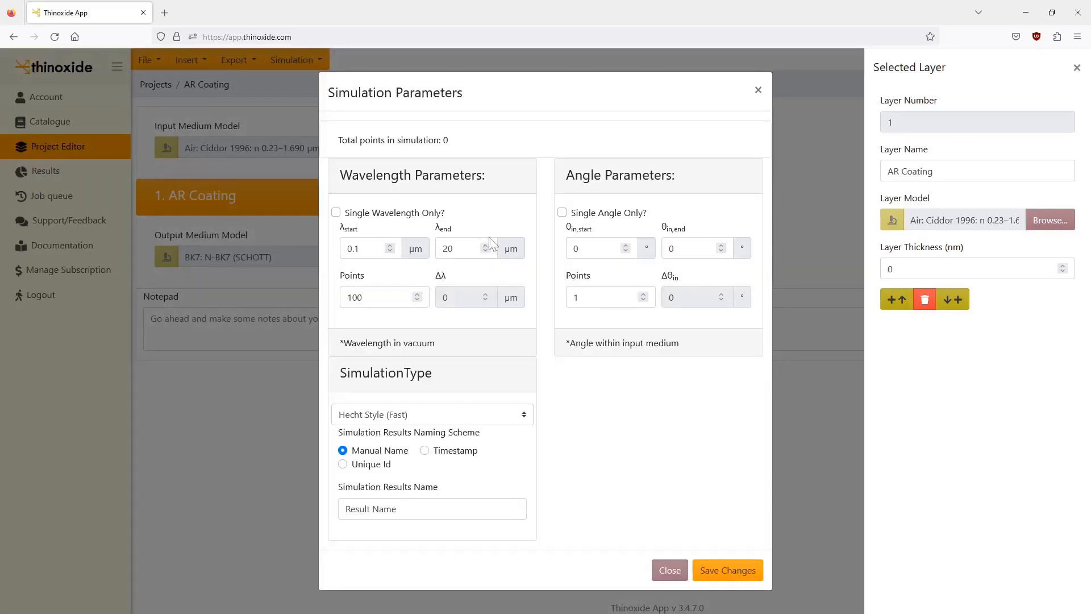
{"action": "left_click", "coordinate": [562, 213]}
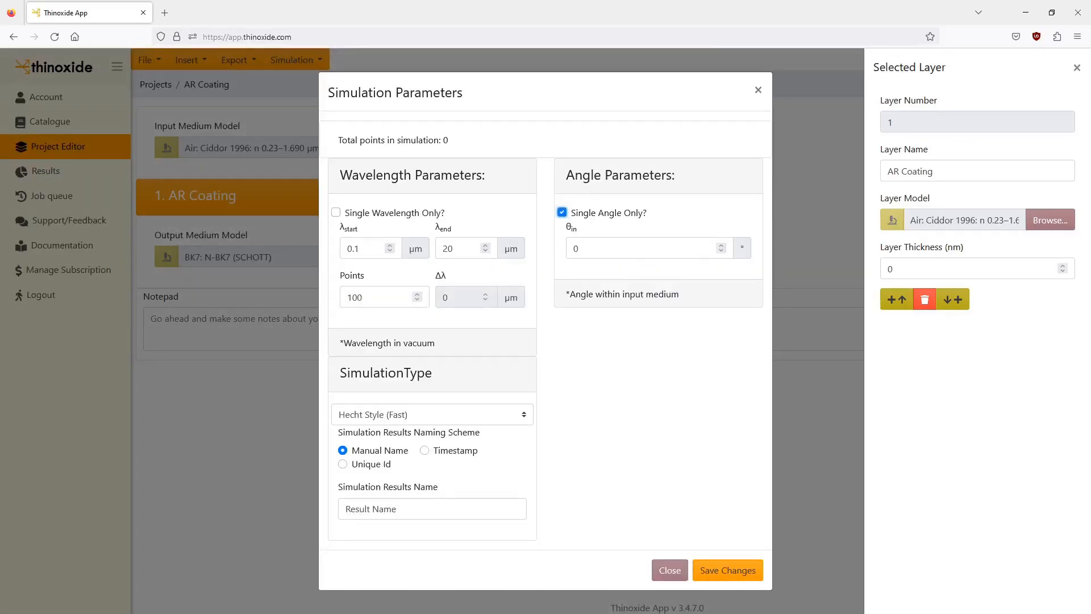
{"action": "left_click_drag", "start_coordinate": [453, 248], "coordinate": [431, 252]}
{"action": "type", "text": "1"}
{"action": "left_click", "coordinate": [556, 370]}
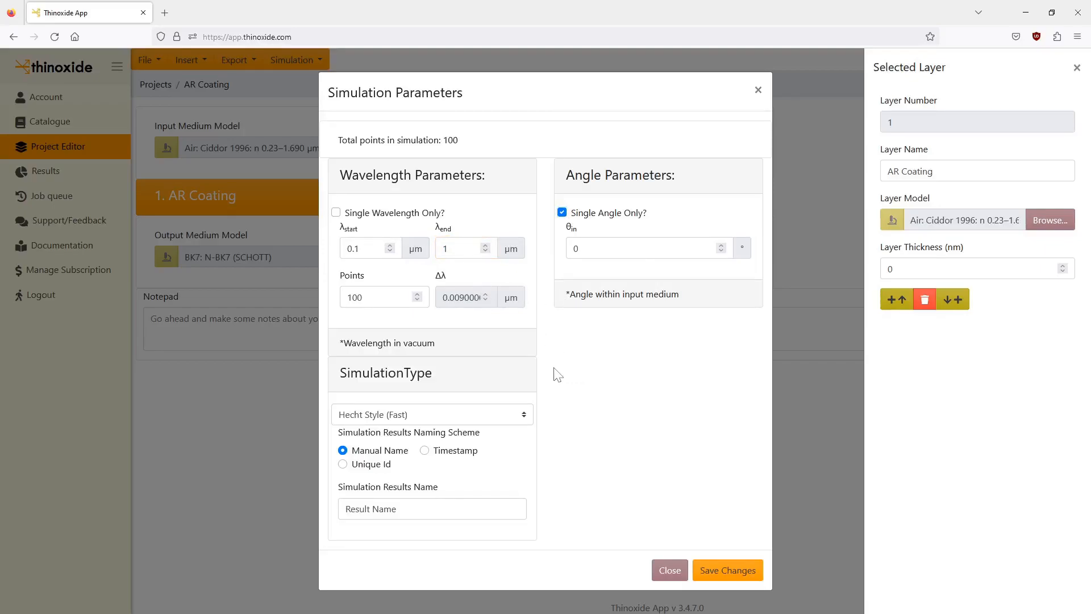
Step: Save the simulation parameters with the results name "No AR Coating" and submit the project for simulation
{"action": "triple_click", "coordinate": [414, 507]}
{"action": "type", "text": "AR coatin"}
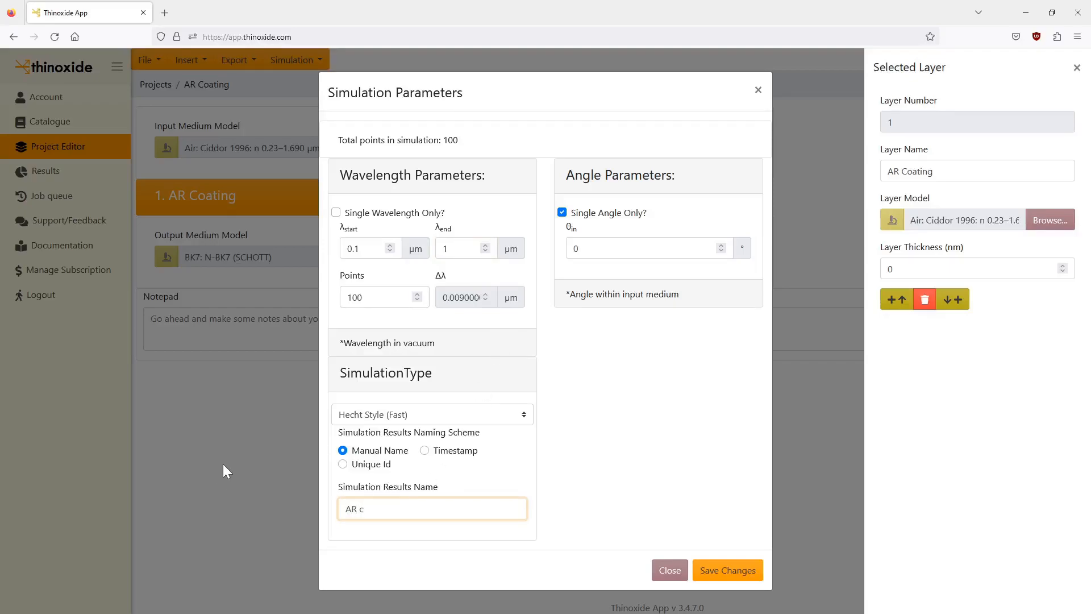
{"action": "key", "text": "BackSpace"}
{"action": "key", "text": "BackSpace"}
{"action": "key", "text": "BackSpace"}
{"action": "key", "text": "BackSpace"}
{"action": "key", "text": "BackSpace"}
{"action": "key", "text": "BackSpace"}
{"action": "type", "text": "Coat"}
{"action": "key", "text": "BackSpace"}
{"action": "key", "text": "BackSpace"}
{"action": "key", "text": "BackSpace"}
{"action": "key", "text": "BackSpace"}
{"action": "type", "text": "Coating"}
{"action": "key", "text": "Home"}
{"action": "type", "text": "No"}
{"action": "left_click", "coordinate": [725, 571]}
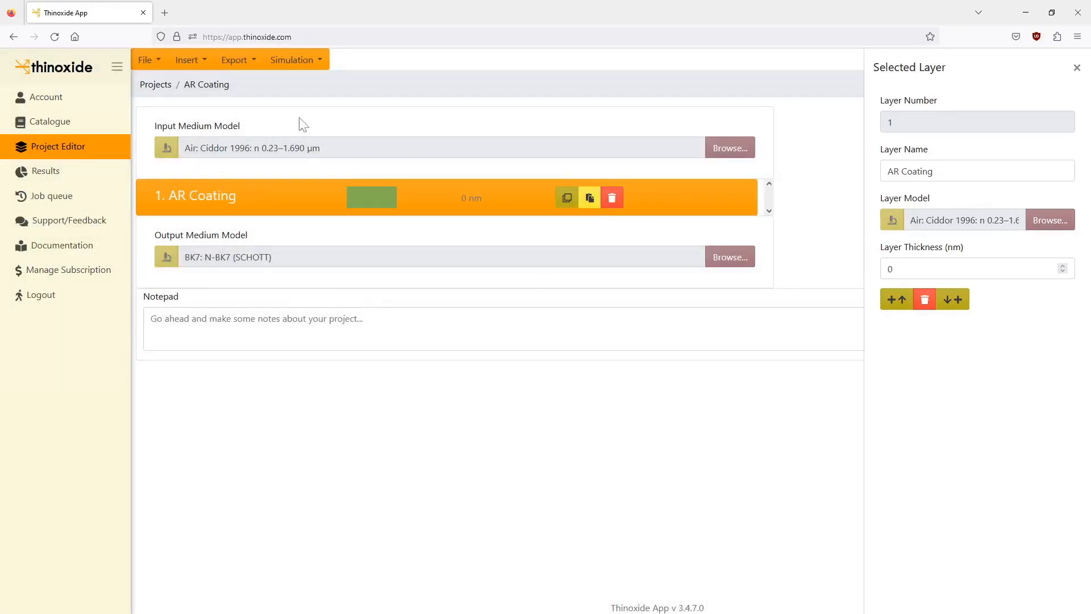
{"action": "left_click", "coordinate": [301, 67]}
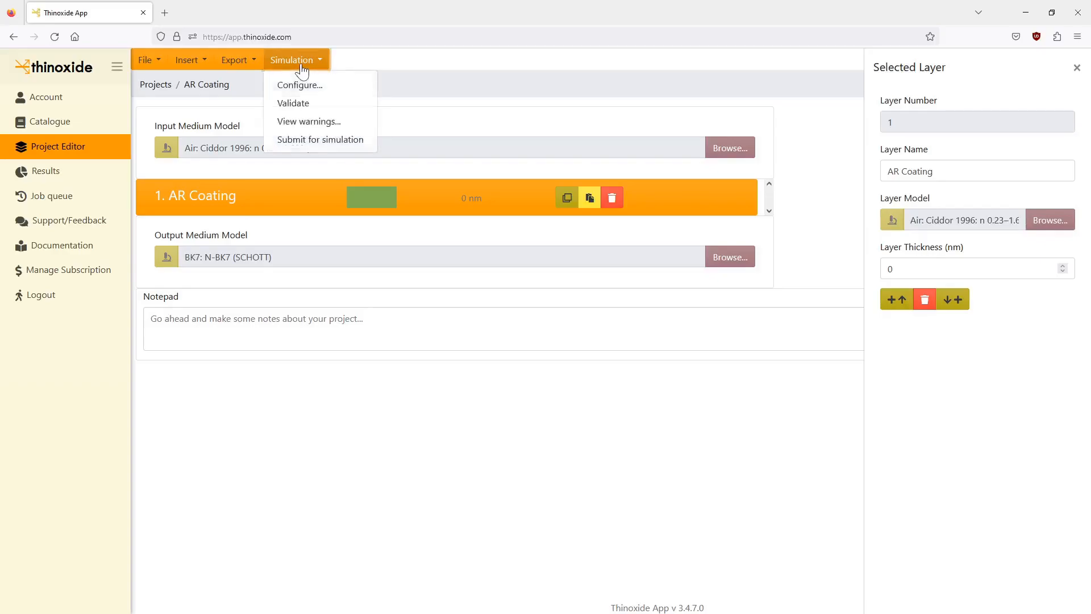
{"action": "left_click", "coordinate": [346, 143]}
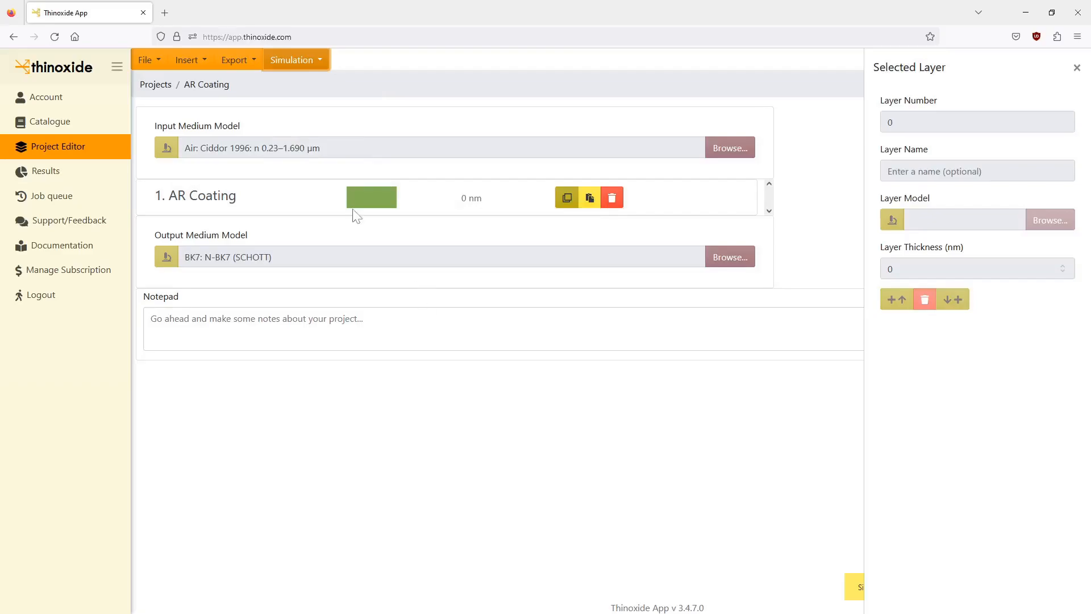
Step: Create a new 2D line plot named "AR Coating" in the results area
{"action": "left_click", "coordinate": [69, 181]}
{"action": "left_click", "coordinate": [159, 66]}
{"action": "left_click", "coordinate": [180, 86]}
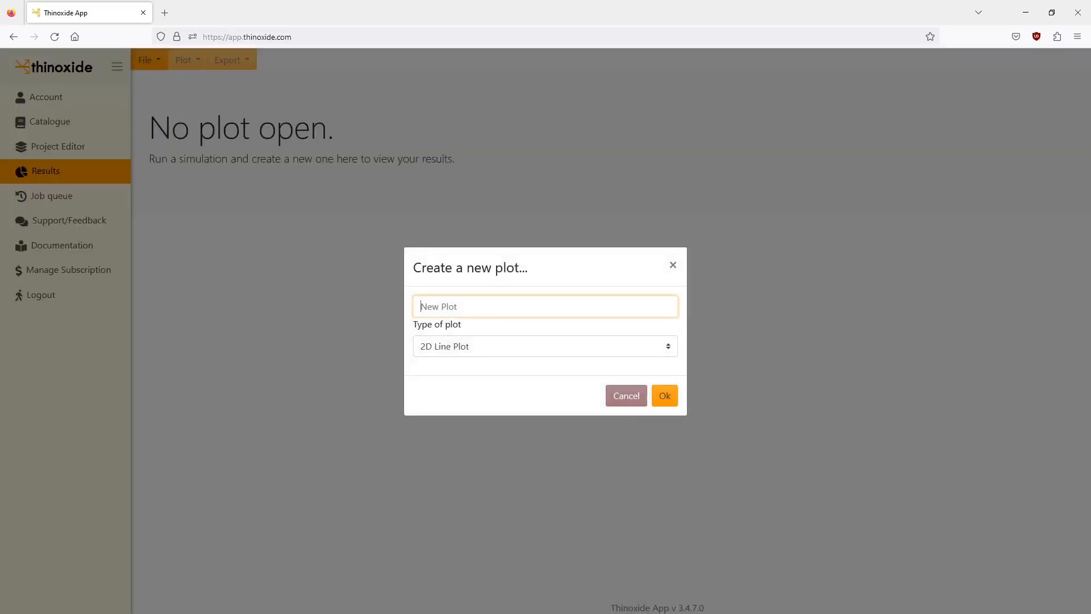
{"action": "type", "text": "AR Coating"}
{"action": "left_click", "coordinate": [665, 395]}
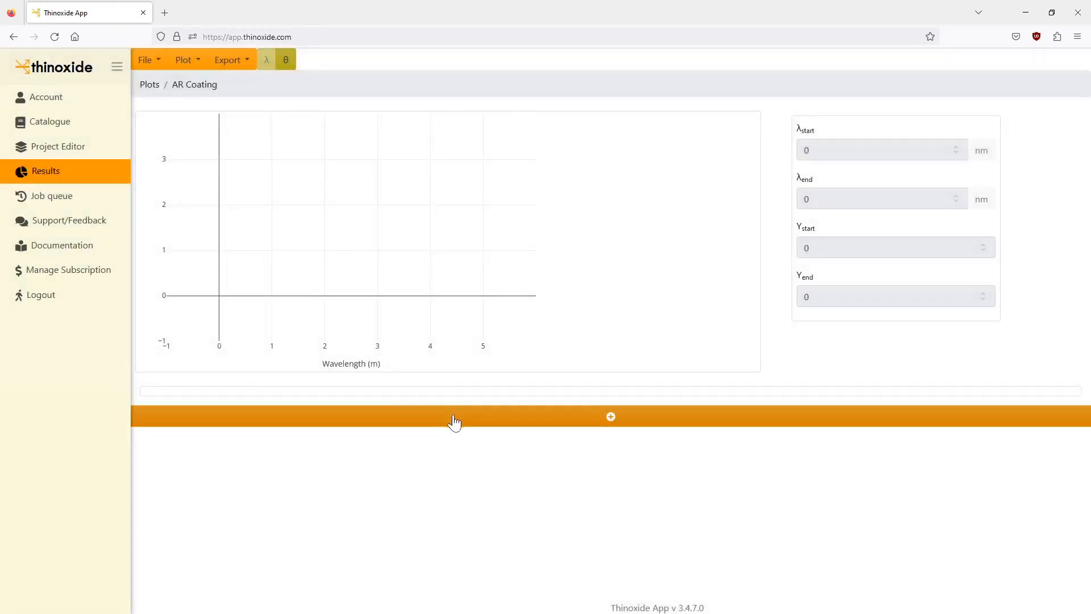
Step: Add a trace to the plot and load the No AR Coating result from the AR Coating project into it
{"action": "left_click", "coordinate": [454, 422]}
{"action": "left_click", "coordinate": [241, 382]}
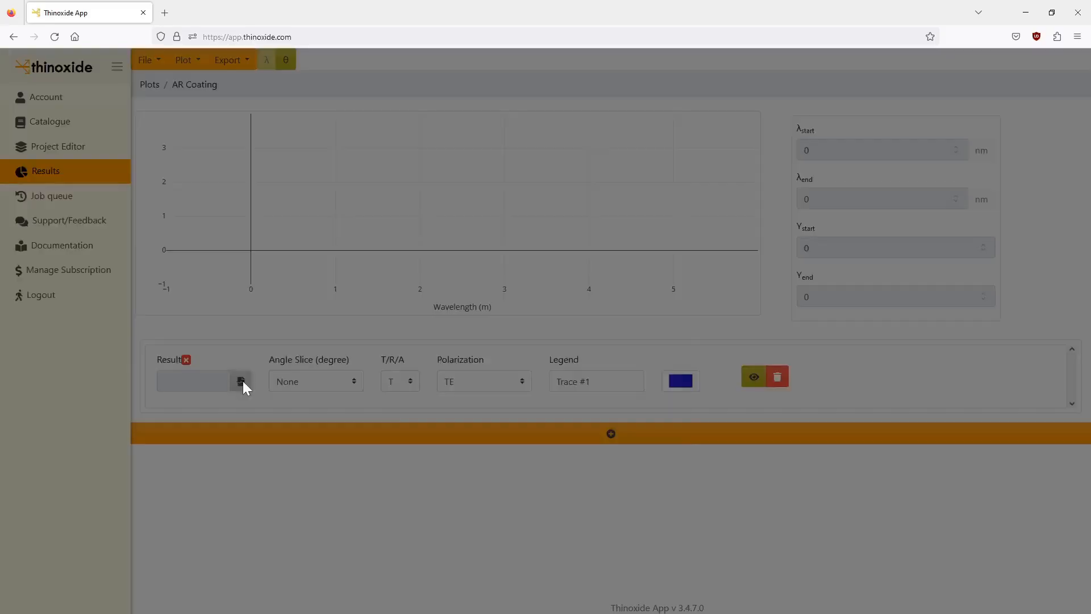
{"action": "left_click", "coordinate": [427, 394]}
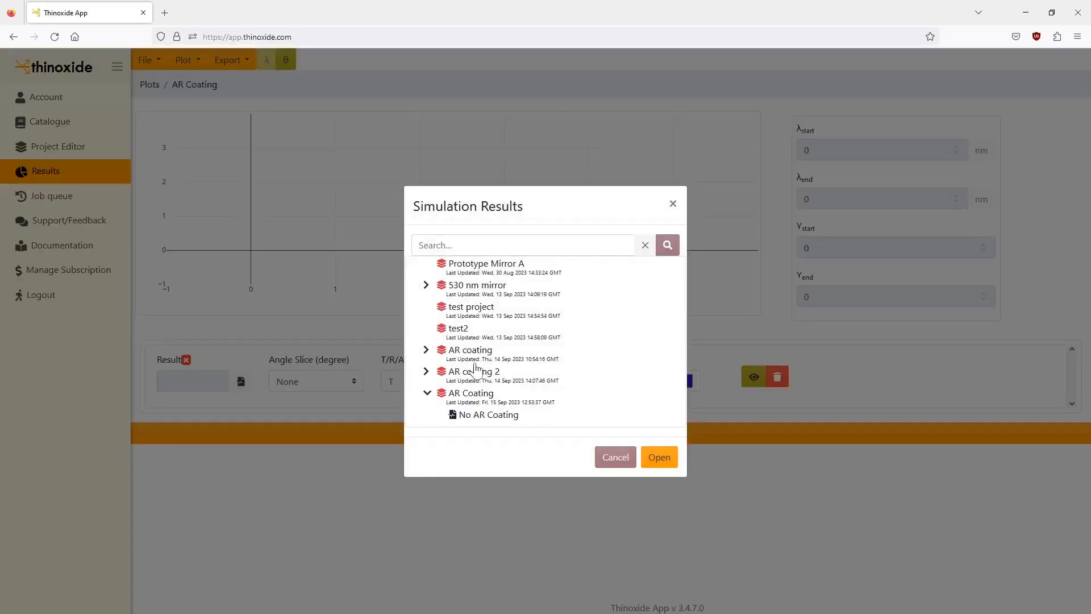
{"action": "left_click", "coordinate": [487, 416]}
{"action": "left_click", "coordinate": [660, 458]}
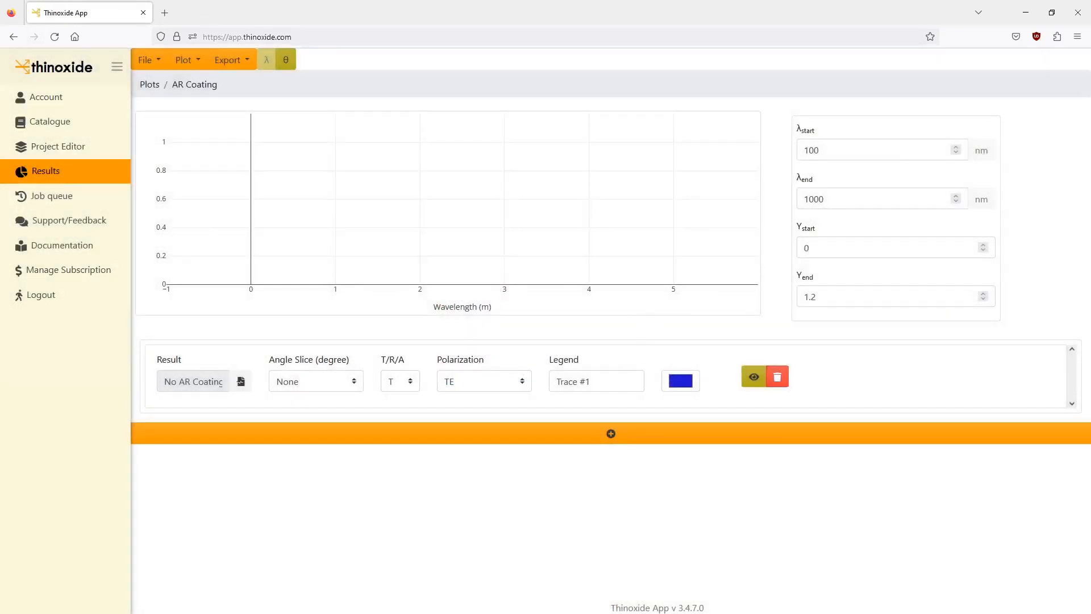
Step: Set the trace's angle slice to 0 degrees and its plotted quantity to T
{"action": "left_click", "coordinate": [336, 393]}
{"action": "left_click", "coordinate": [325, 425]}
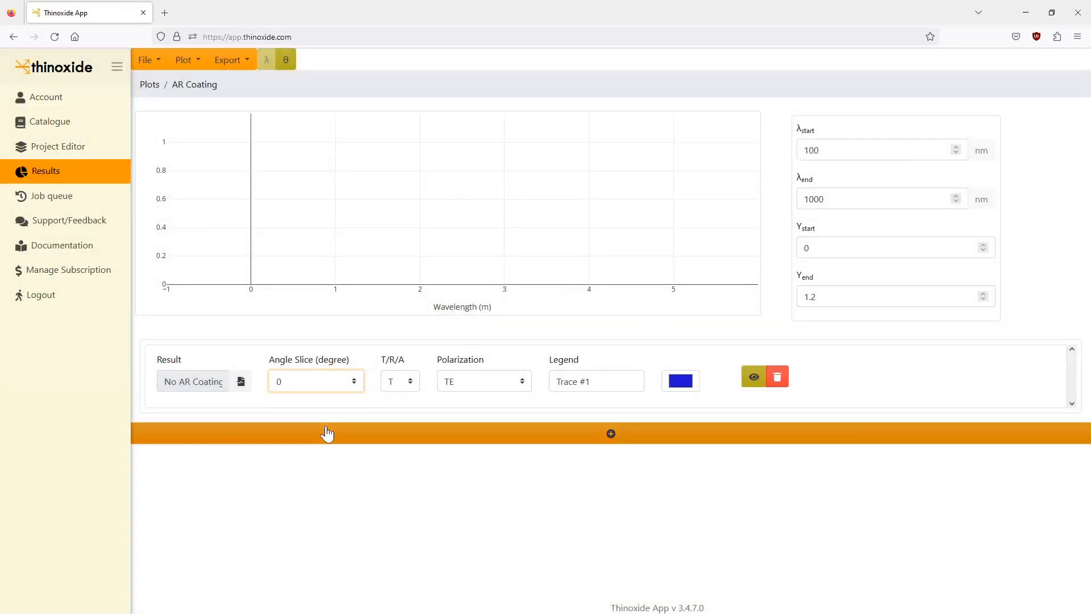
{"action": "left_click", "coordinate": [410, 386]}
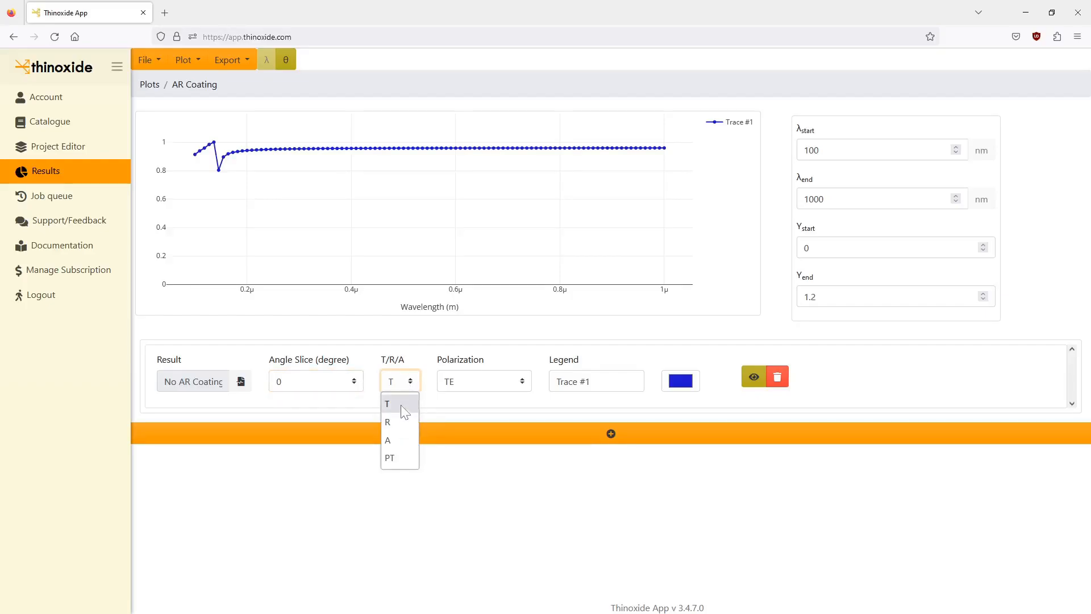
{"action": "left_click", "coordinate": [405, 406]}
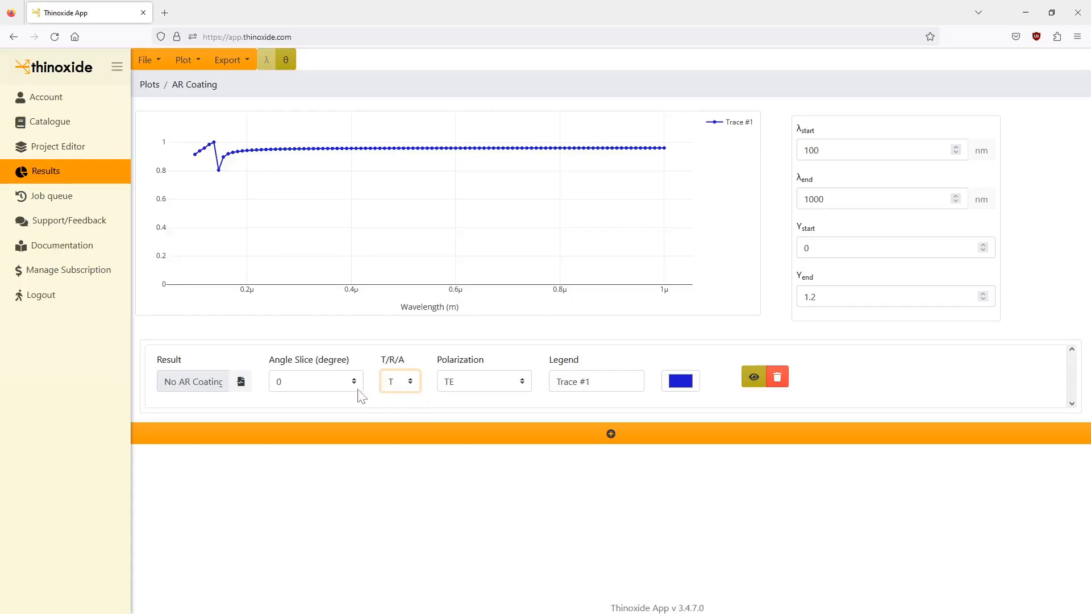
{"action": "left_click", "coordinate": [403, 149]}
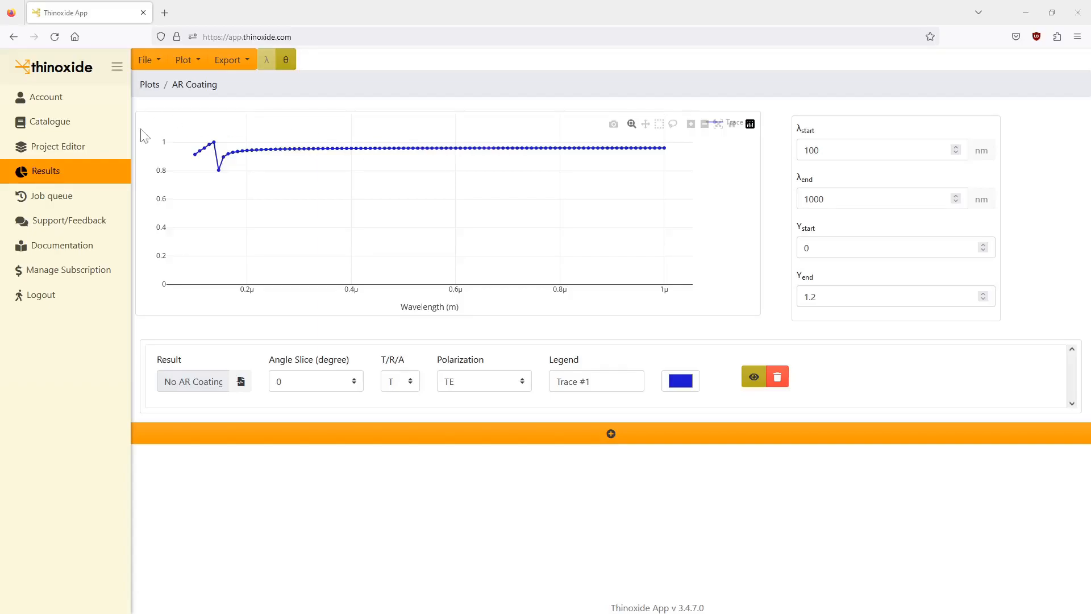
Step: Search the material catalogue for bk7 and open the BK7: N-BK7 (SCHOTT) model
{"action": "left_click", "coordinate": [76, 126]}
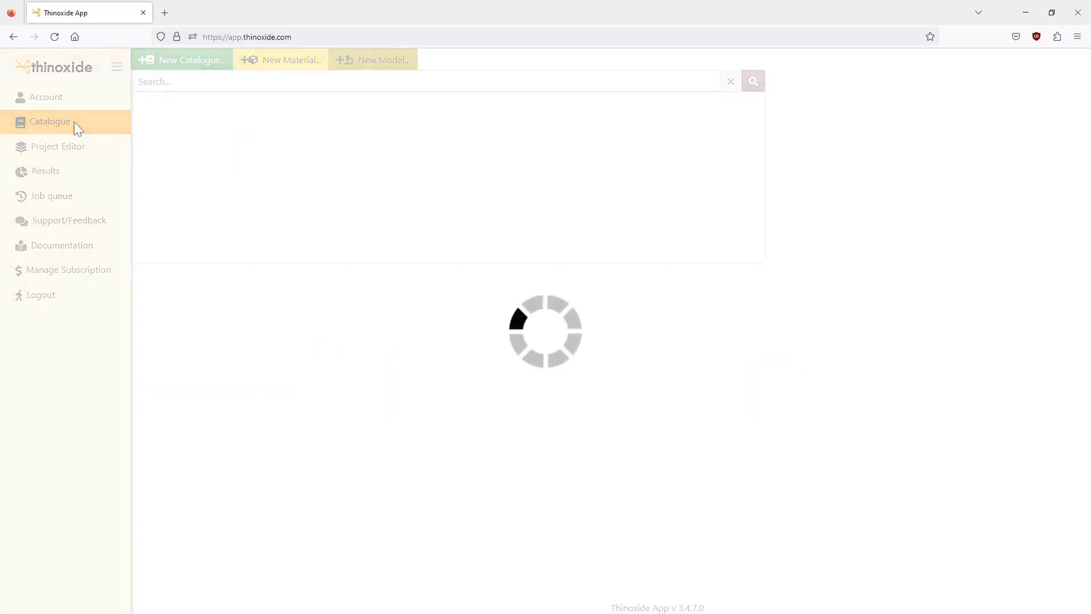
{"action": "left_click", "coordinate": [191, 82]}
{"action": "type", "text": "bk7"}
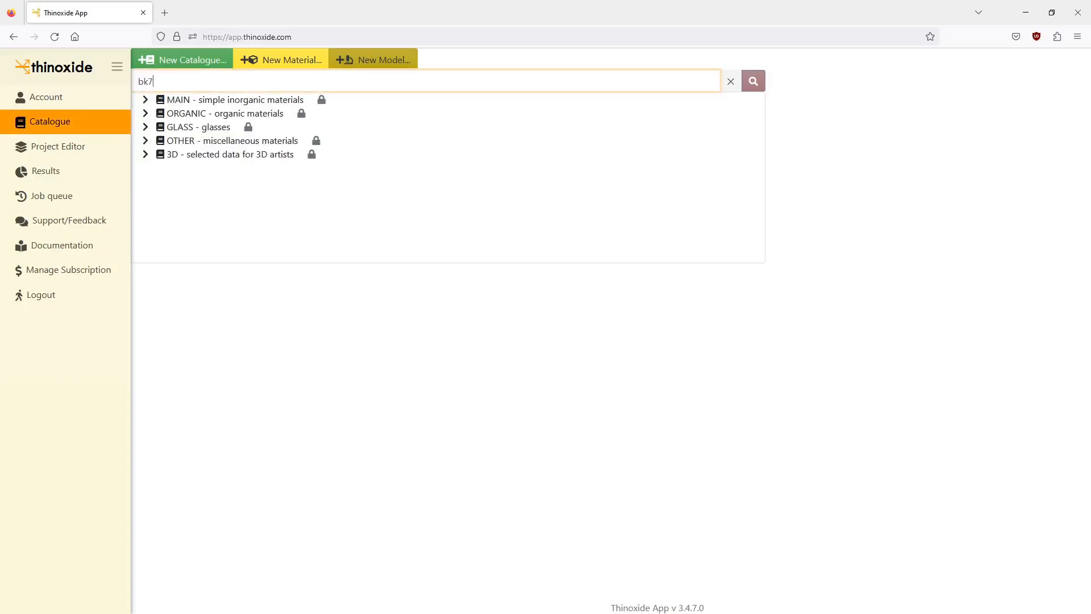
{"action": "key", "text": "Return"}
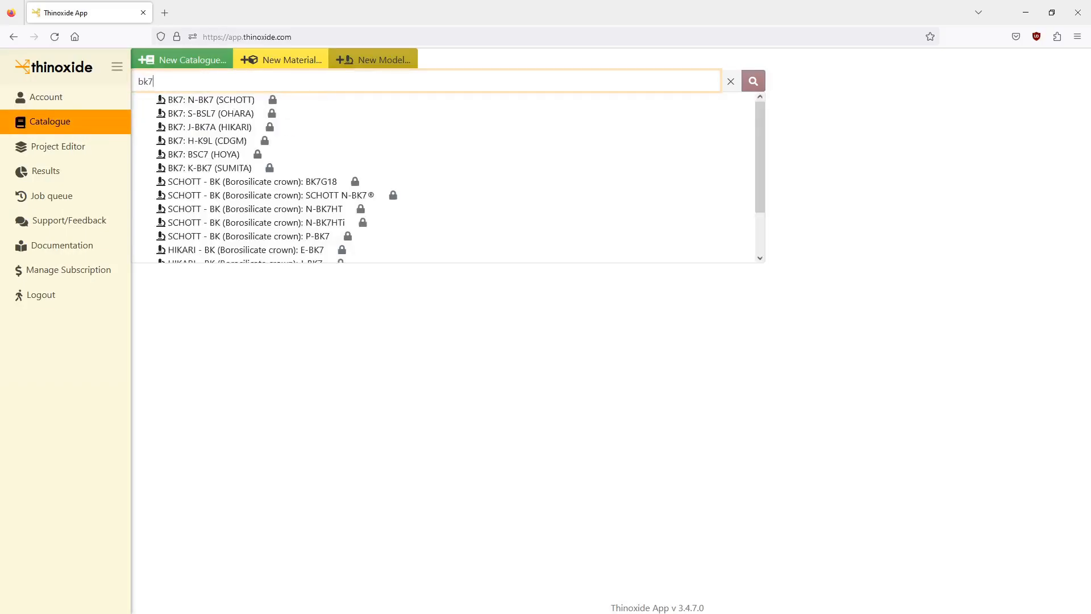
{"action": "left_click", "coordinate": [222, 101]}
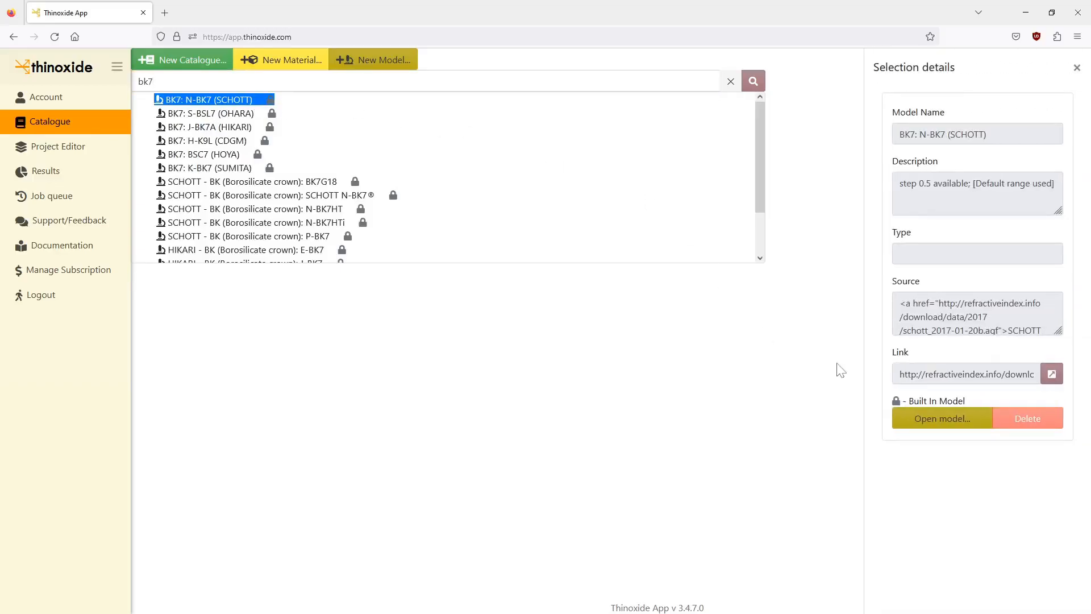
{"action": "left_click", "coordinate": [954, 426]}
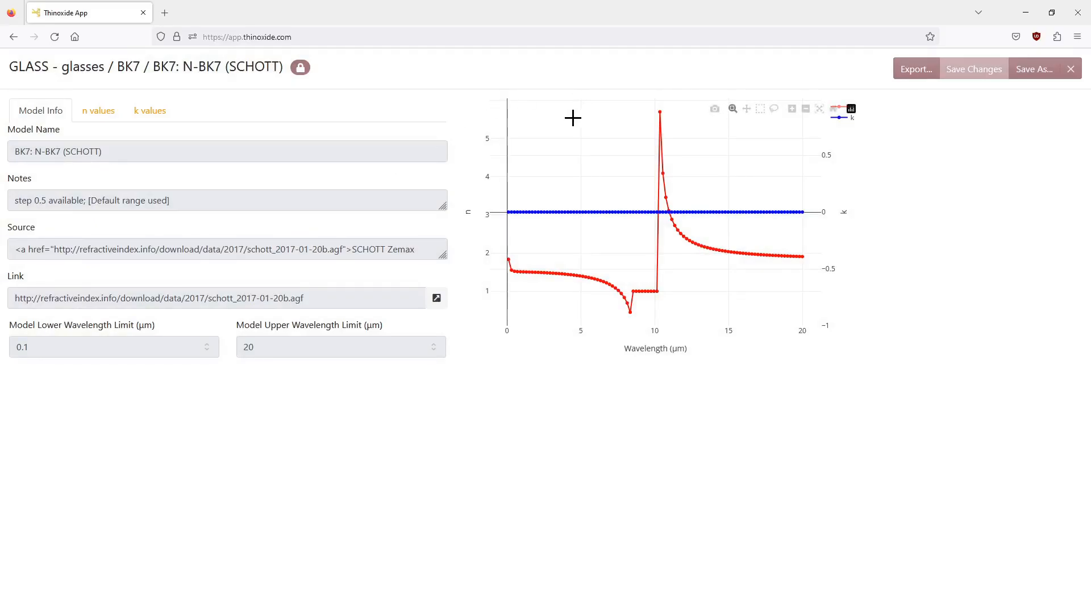
Step: Examine the N-BK7 model's n and k curves at wavelengths up to about 2 µm and reset the plot axes
{"action": "right_click", "coordinate": [523, 269]}
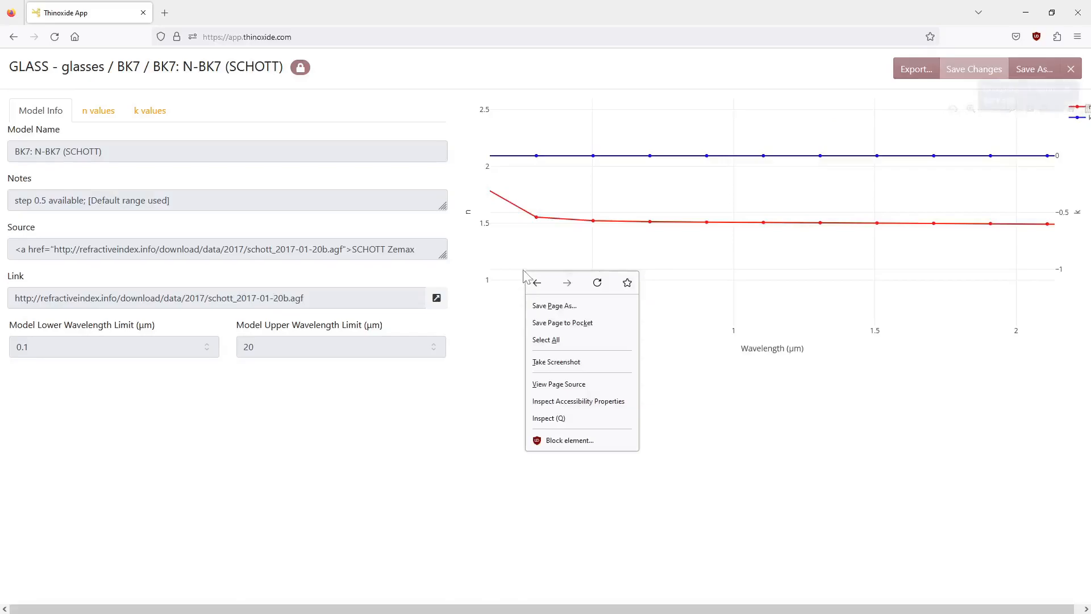
{"action": "left_click", "coordinate": [528, 241]}
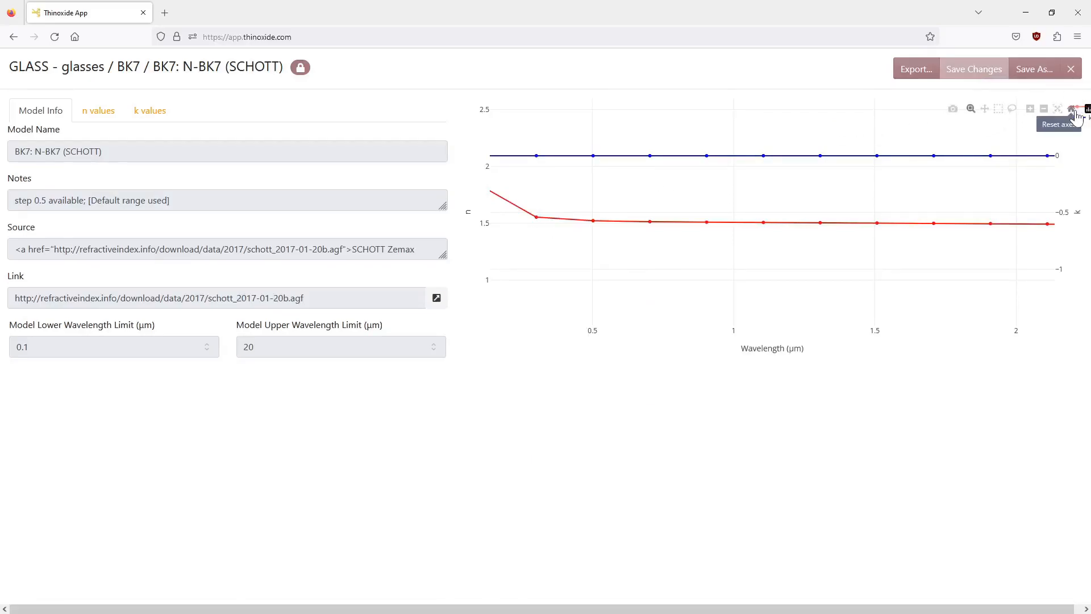
{"action": "left_click", "coordinate": [1073, 110]}
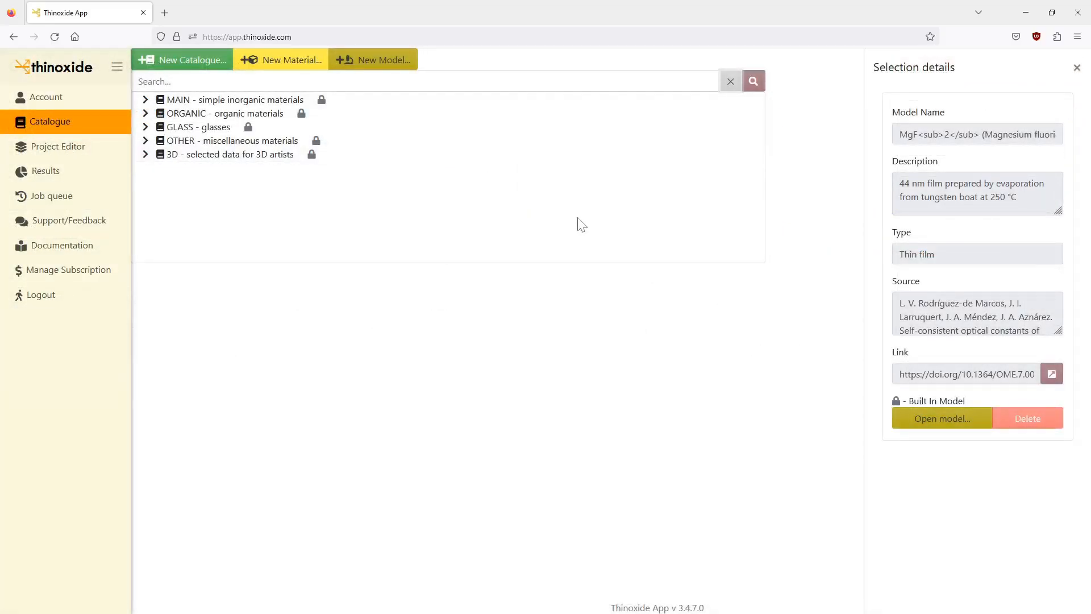
Step: Search the material catalogue for mg and open the 2017 thin-film MgF2 (Magnesium fluoride) model covering n,k 0.03–2.0 µm
{"action": "left_click", "coordinate": [544, 81]}
{"action": "type", "text": "mg"}
{"action": "key", "text": "Return"}
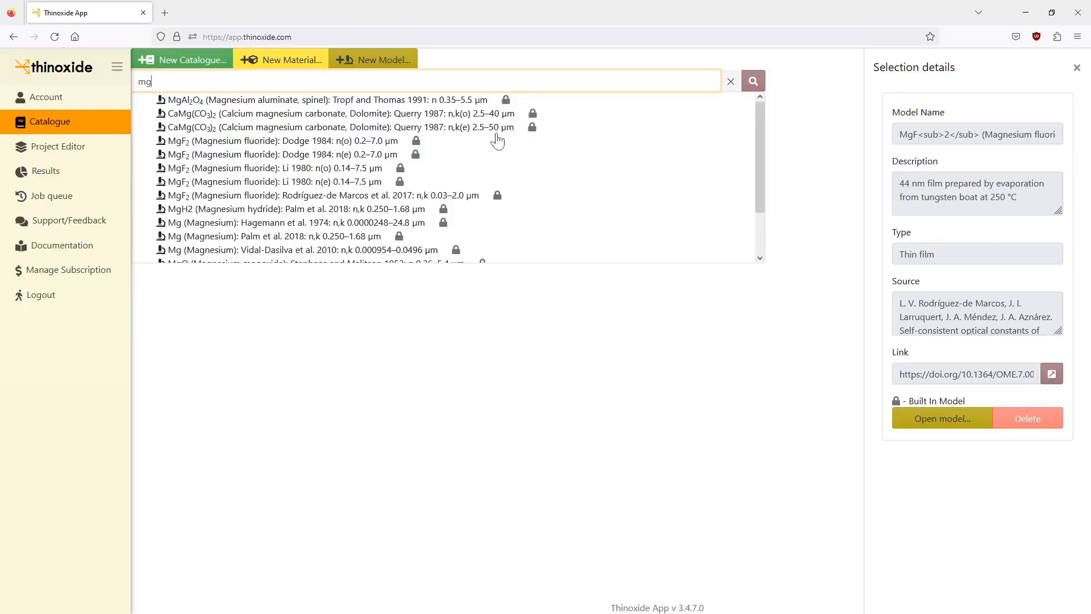
{"action": "left_click", "coordinate": [437, 199]}
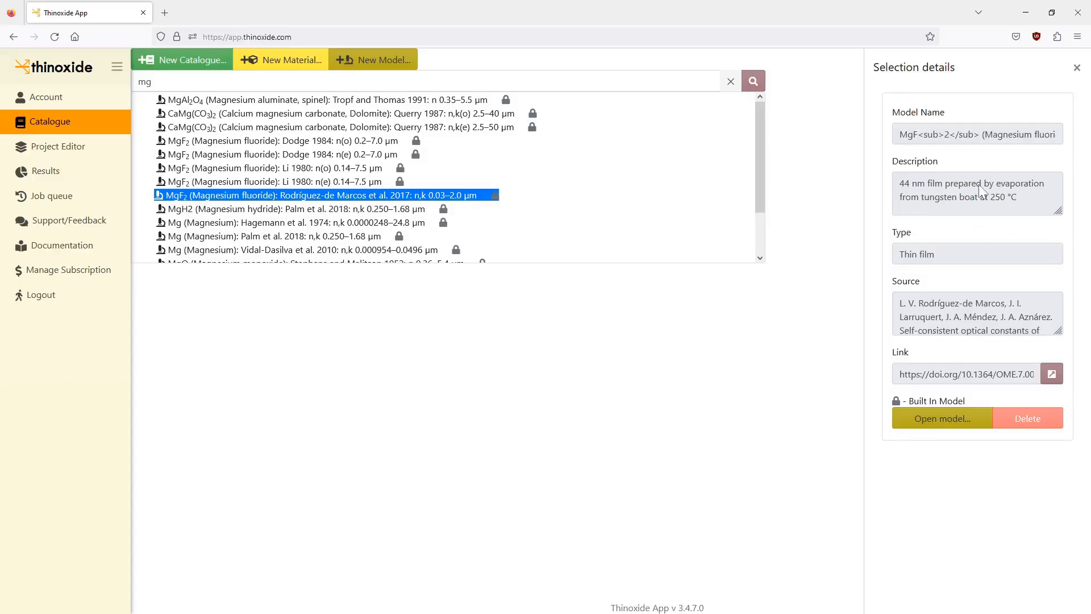
{"action": "left_click", "coordinate": [942, 420]}
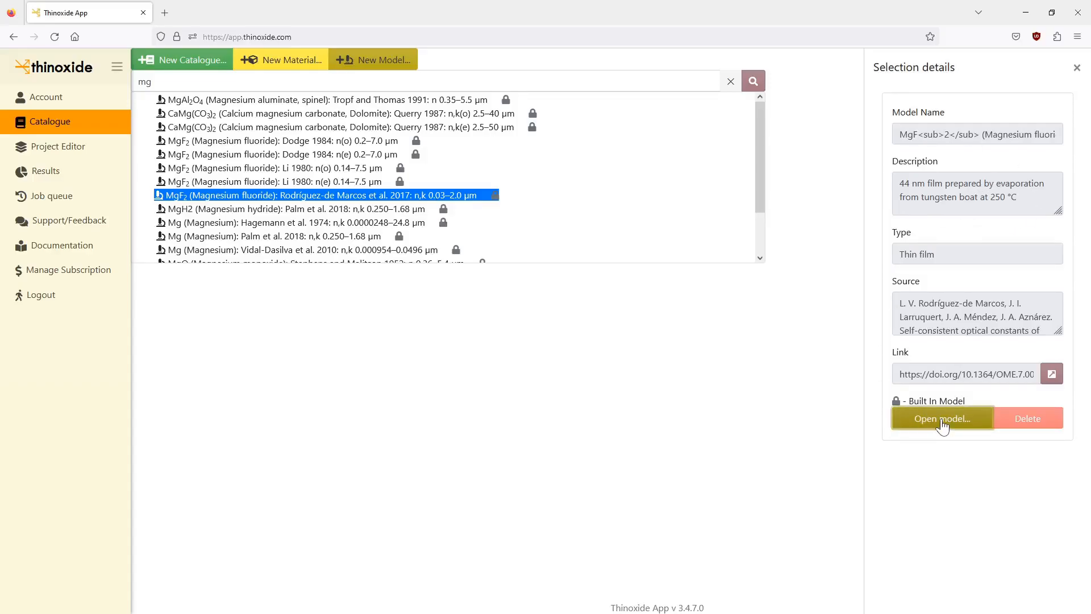
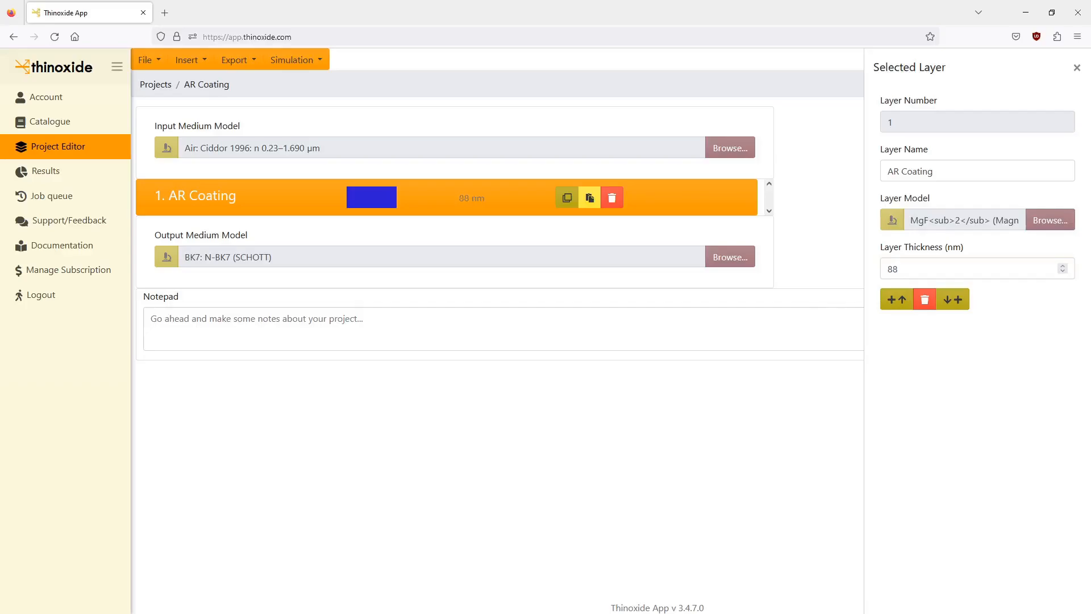
Step: Save the simulation parameters with the results name "MgF2 AR Coating" and submit the coated project for simulation
{"action": "left_click", "coordinate": [311, 62]}
{"action": "left_click", "coordinate": [312, 83]}
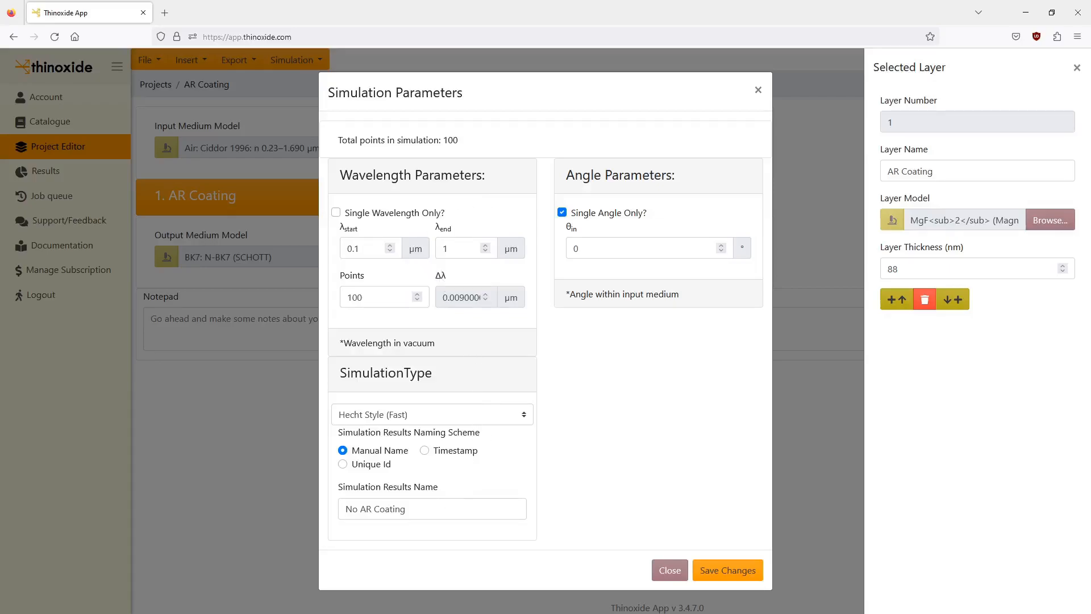
{"action": "double_click", "coordinate": [351, 509]}
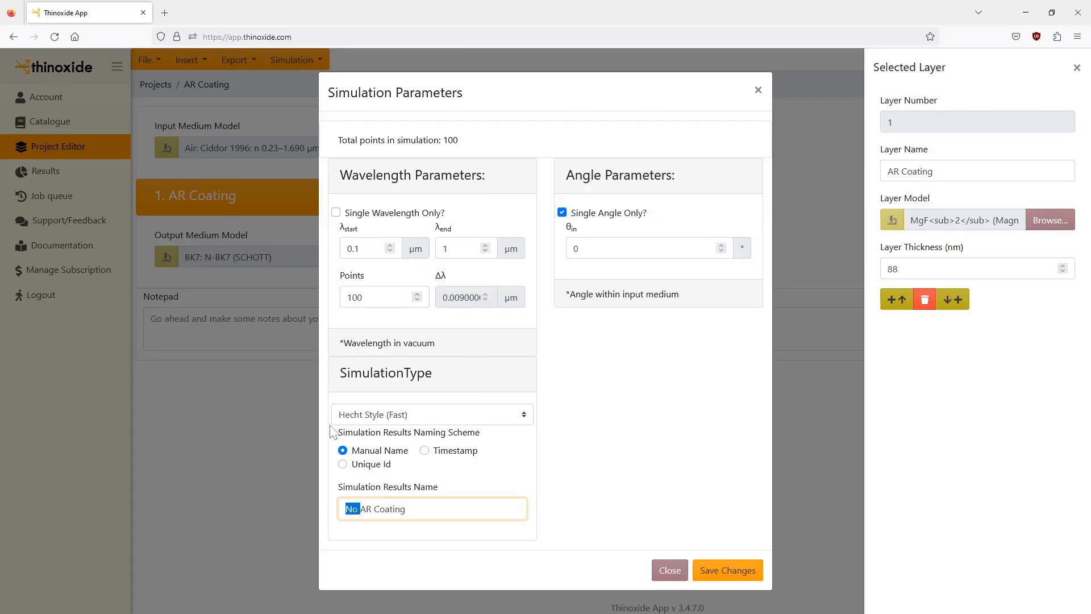
{"action": "type", "text": "MgF2"}
{"action": "left_click", "coordinate": [726, 570]}
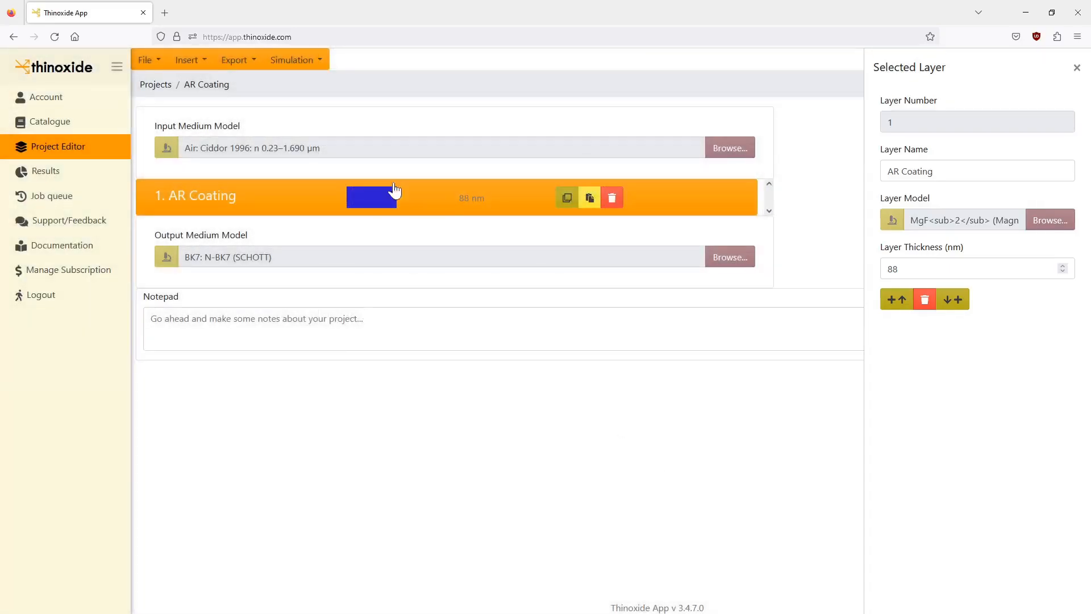
{"action": "left_click", "coordinate": [309, 60]}
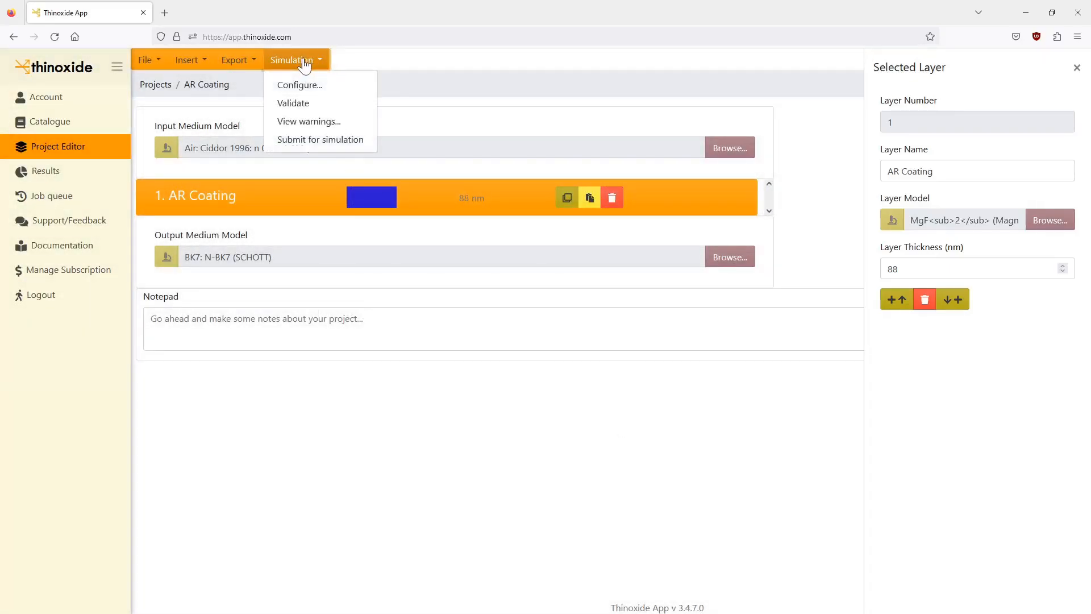
{"action": "left_click", "coordinate": [320, 140]}
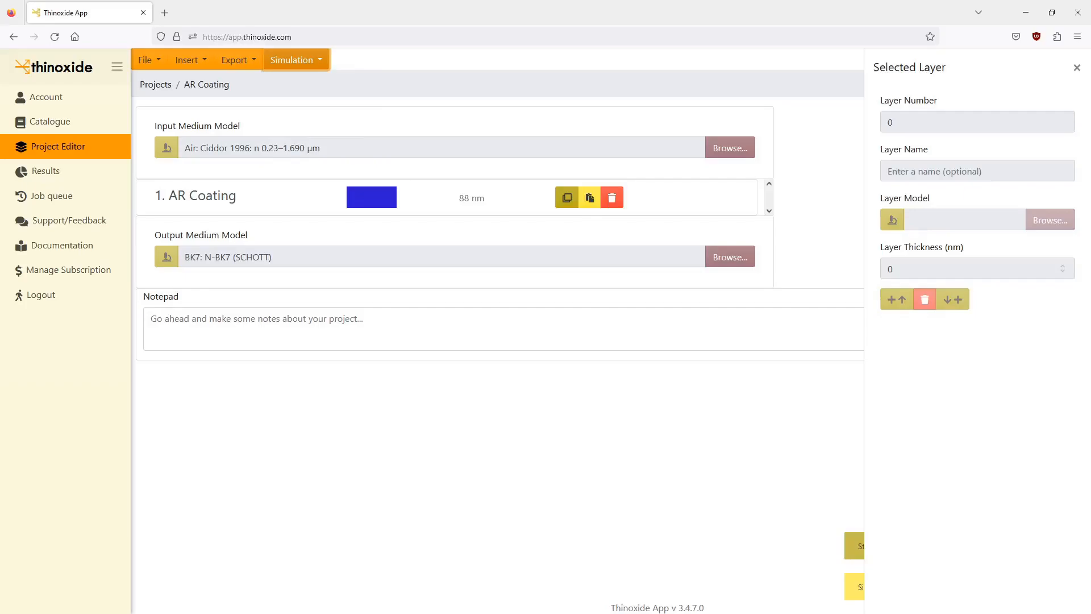
Step: Add a second trace to the AR Coating plot and load the MgF2 AR Coating result from the AR Coating project into it
{"action": "left_click", "coordinate": [46, 171]}
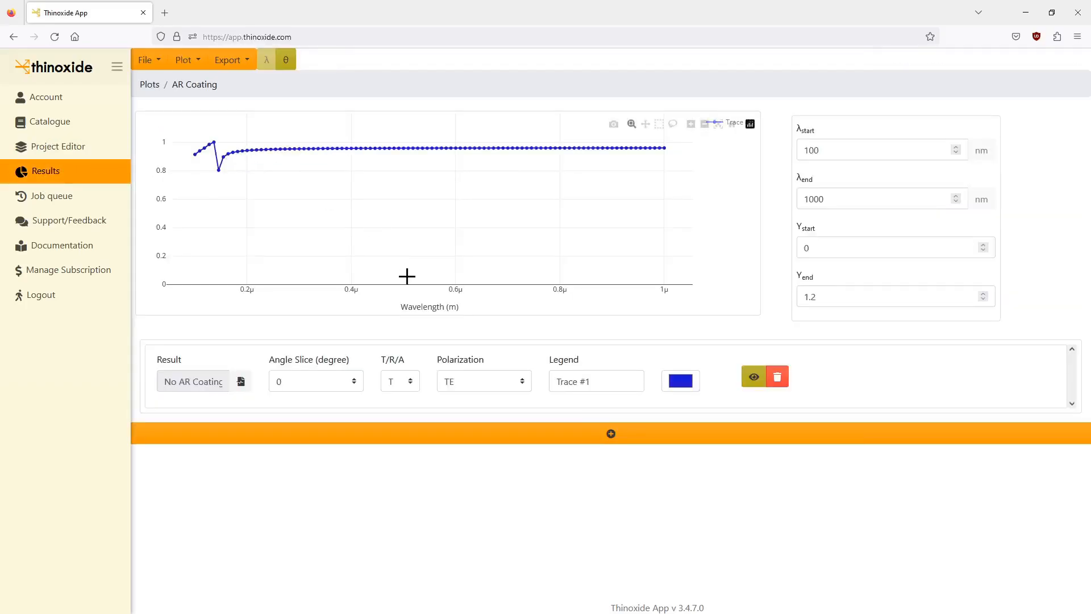
{"action": "left_click", "coordinate": [435, 437]}
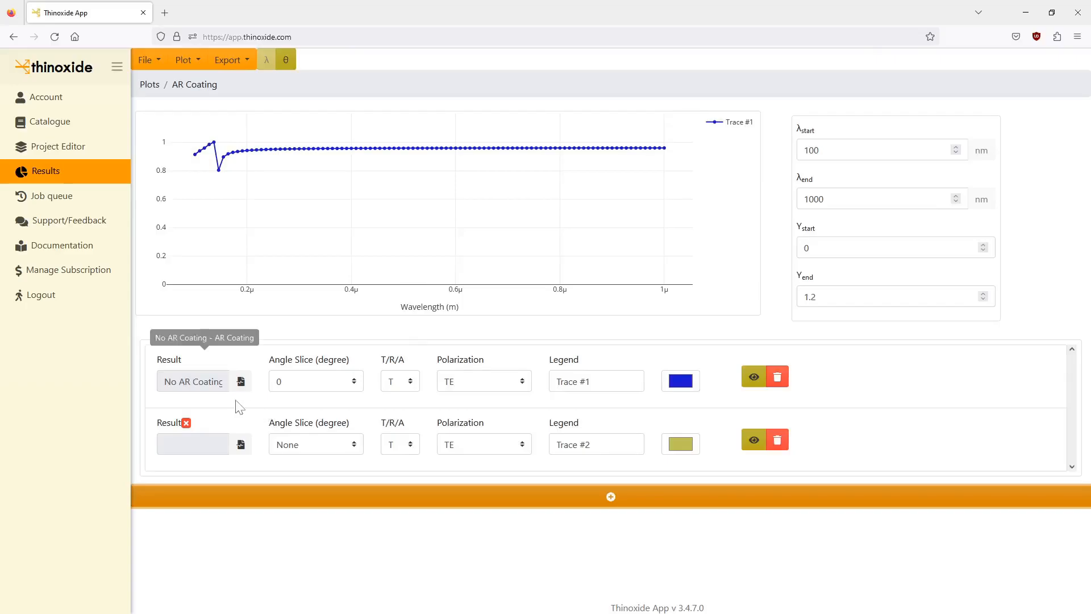
{"action": "left_click", "coordinate": [241, 445]}
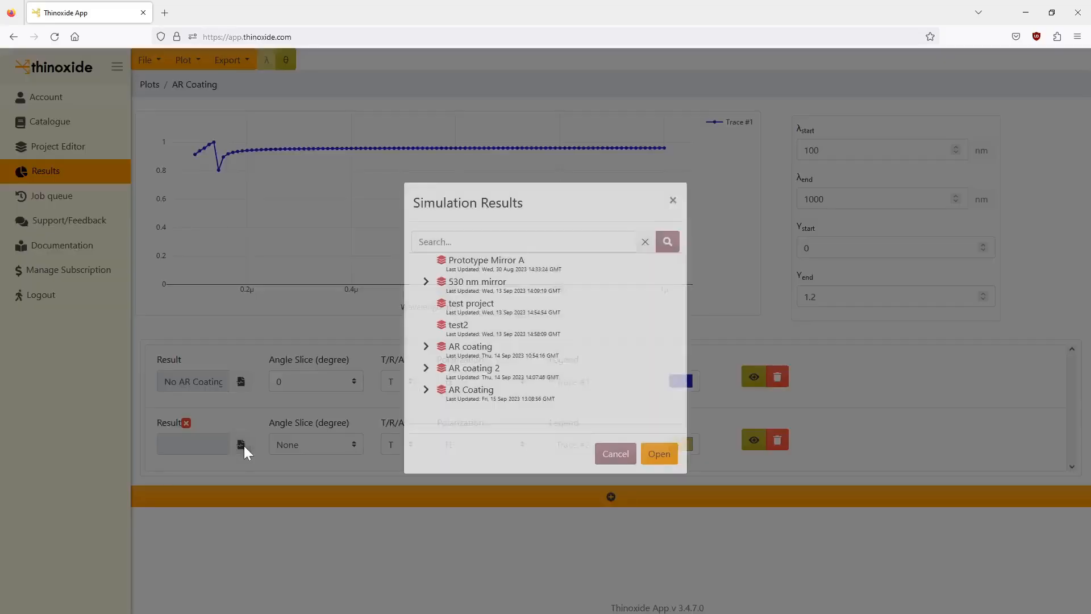
{"action": "left_click", "coordinate": [427, 394]}
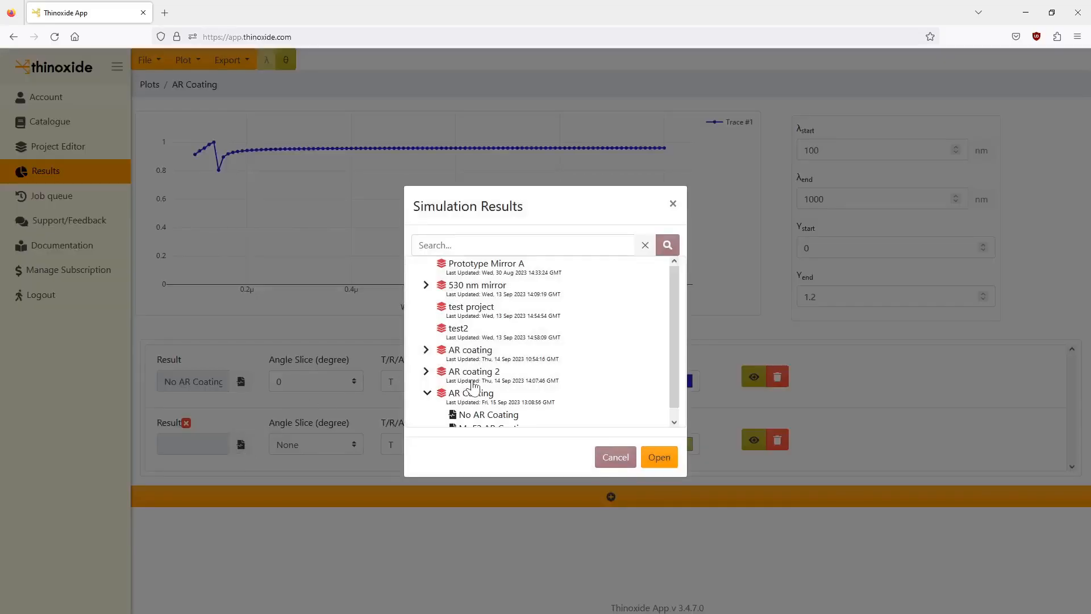
{"action": "scroll", "coordinate": [476, 382], "scroll_direction": "down", "scroll_amount": 1}
{"action": "left_click", "coordinate": [486, 421]}
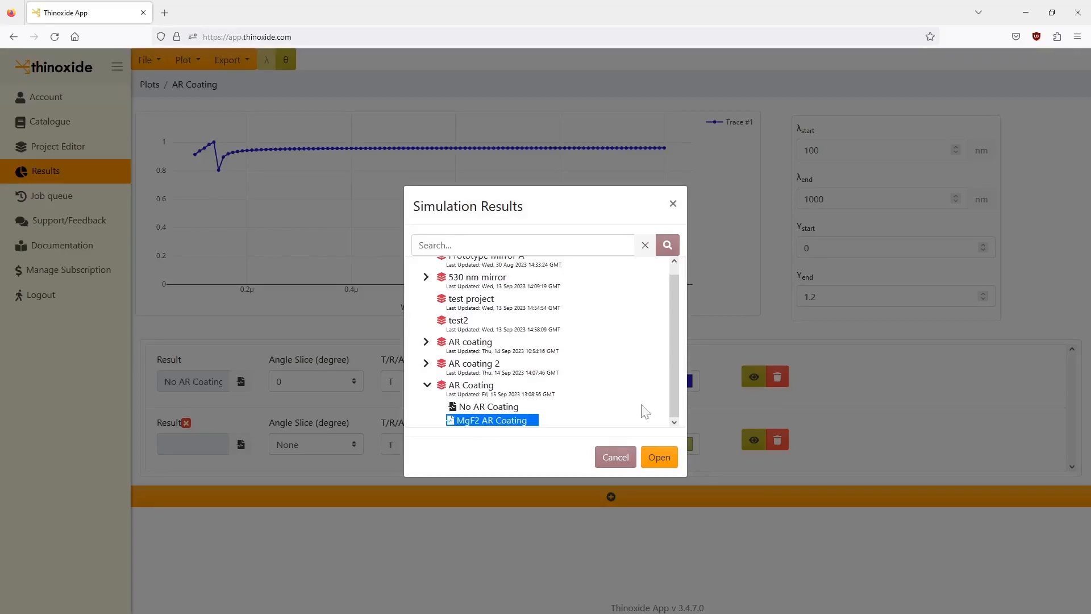
{"action": "left_click", "coordinate": [666, 457]}
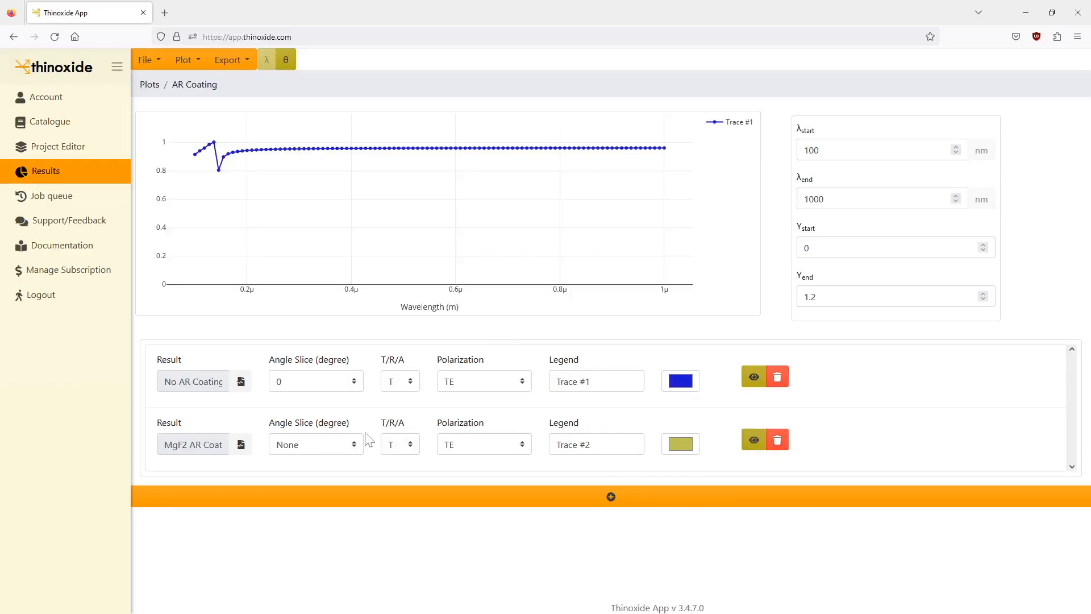
Step: Set the second trace's angle slice to 0 degrees and compare its transmission with the uncoated glass
{"action": "left_click", "coordinate": [330, 449]}
{"action": "left_click", "coordinate": [315, 486]}
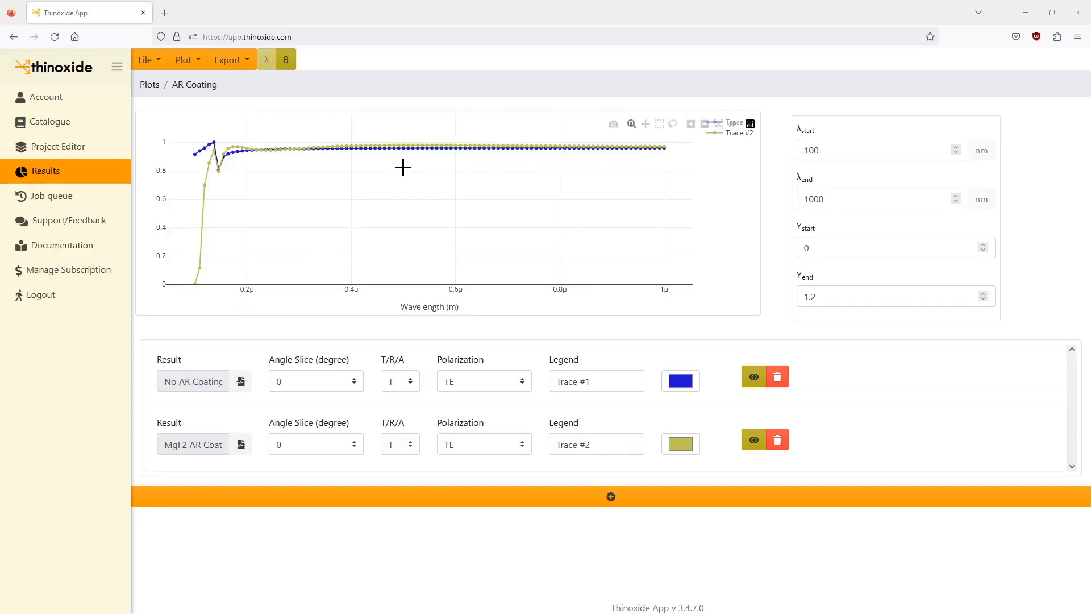
{"action": "left_click_drag", "start_coordinate": [403, 167], "coordinate": [398, 129]}
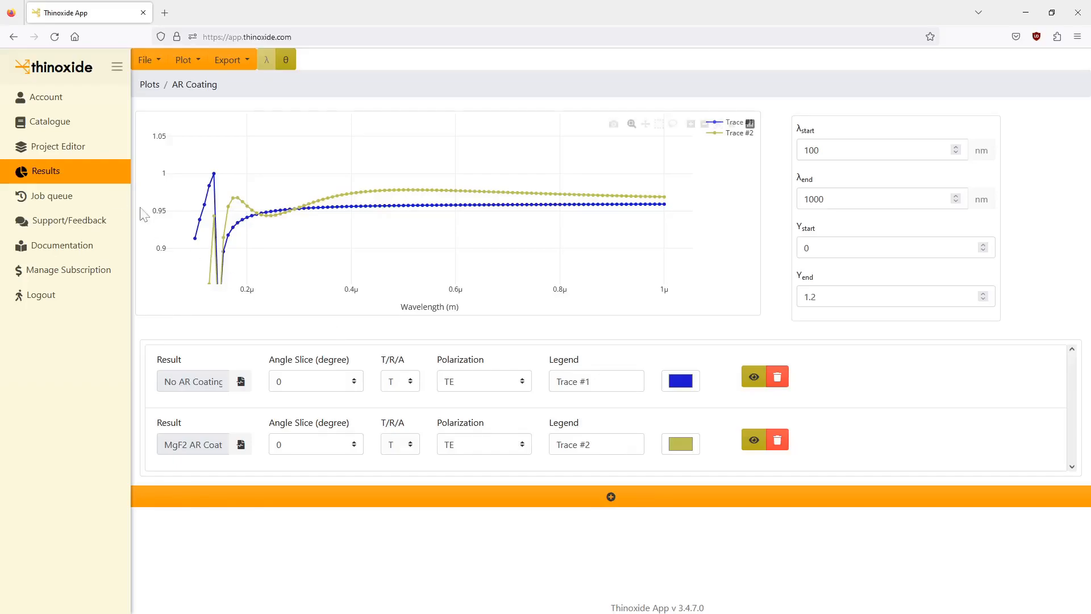
Step: Set the single input angle in the AR Coating project's simulation parameters to 70 degrees
{"action": "left_click", "coordinate": [73, 149]}
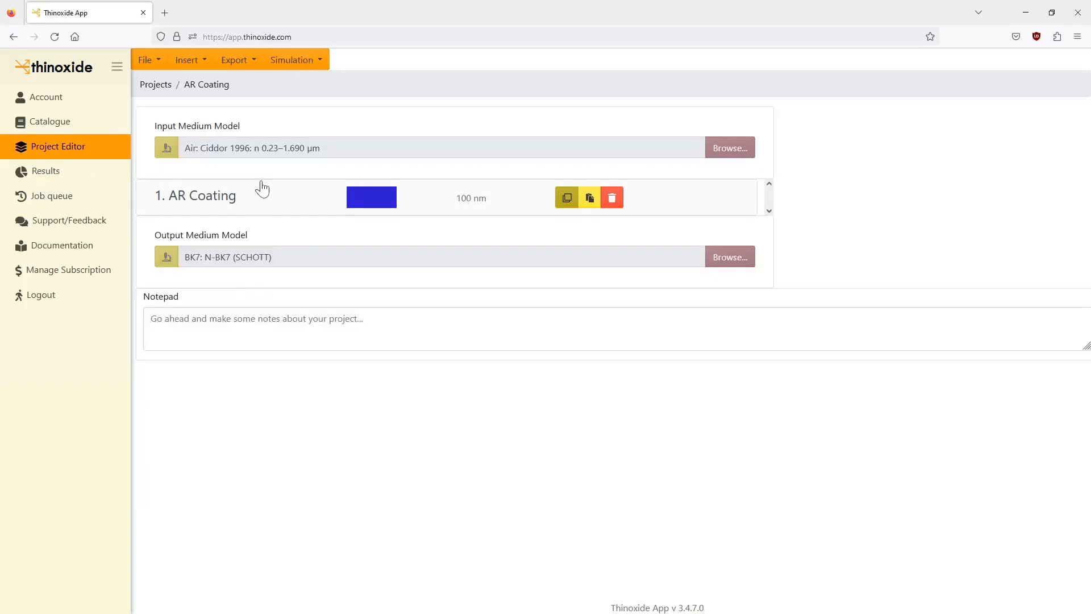
{"action": "left_click", "coordinate": [312, 64]}
{"action": "left_click", "coordinate": [301, 84]}
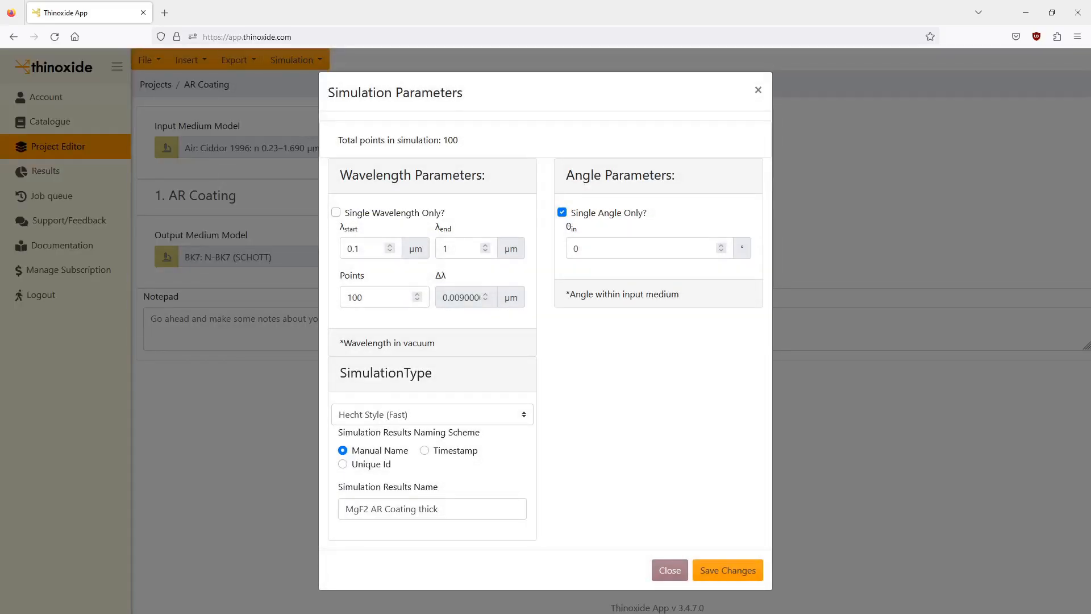
{"action": "key", "text": "Tab"}
{"action": "type", "text": "70"}
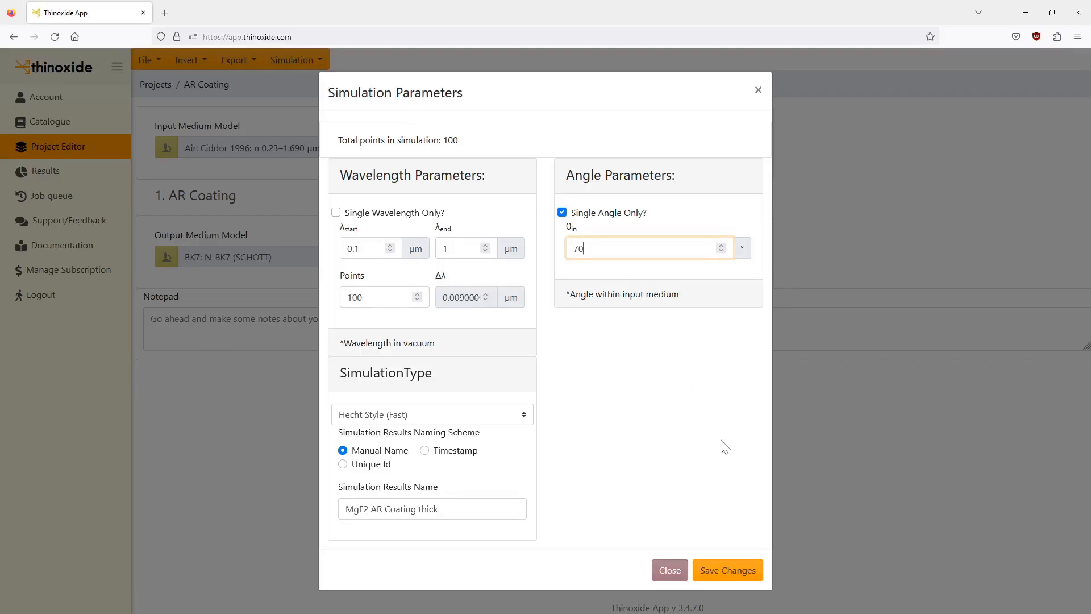
Step: Save the simulation parameters with the results name "MgF2 AR Coating 70deg" and submit the project for simulation
{"action": "left_click", "coordinate": [449, 508]}
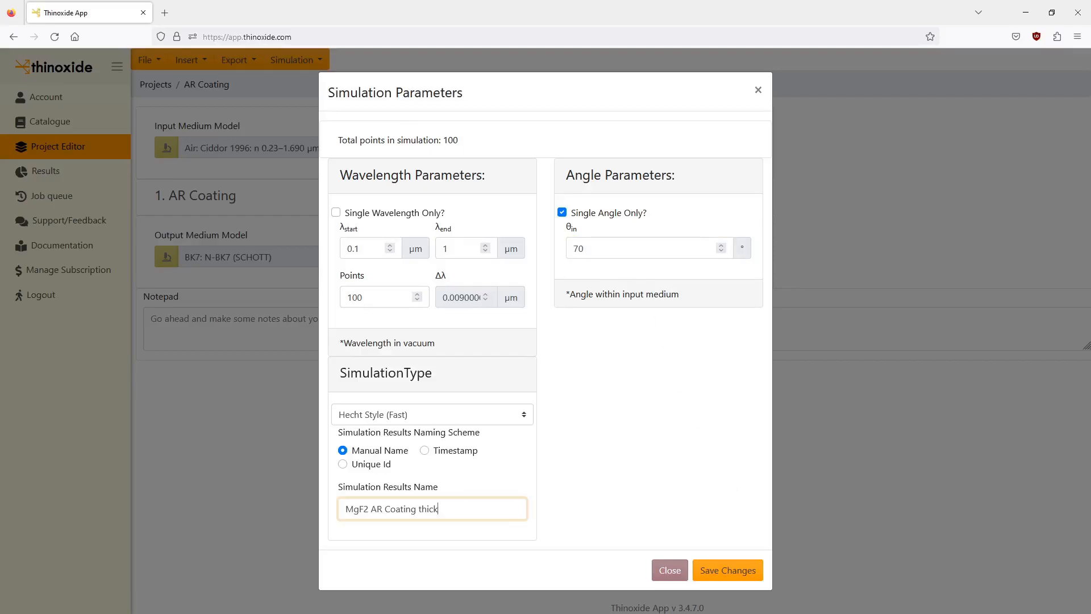
{"action": "key", "text": "ctrl+shift+Left"}
{"action": "type", "text": "70deg"}
{"action": "left_click", "coordinate": [741, 569]}
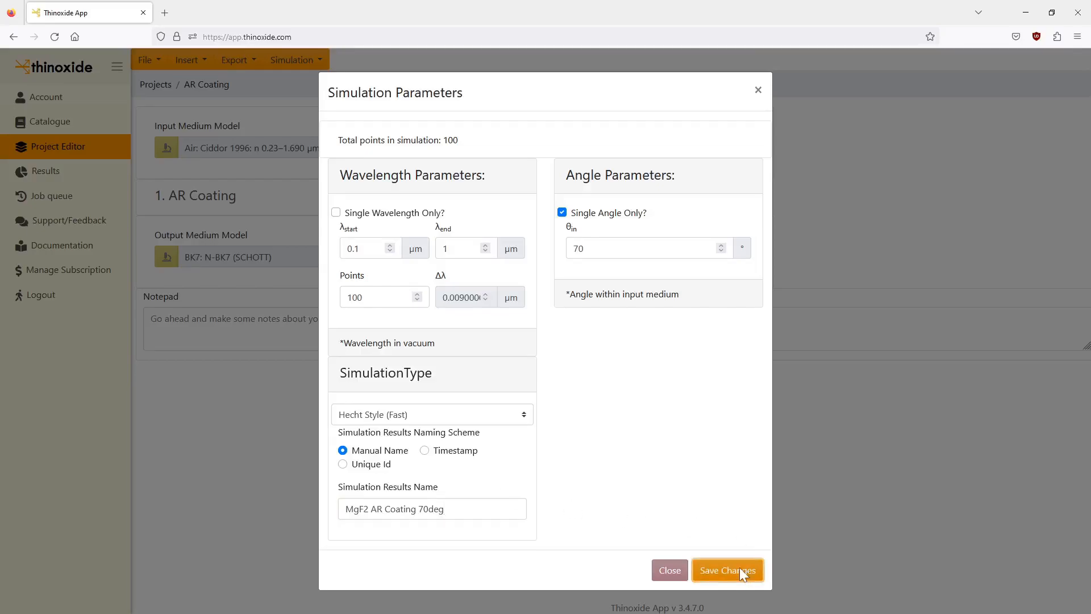
{"action": "left_click", "coordinate": [309, 63]}
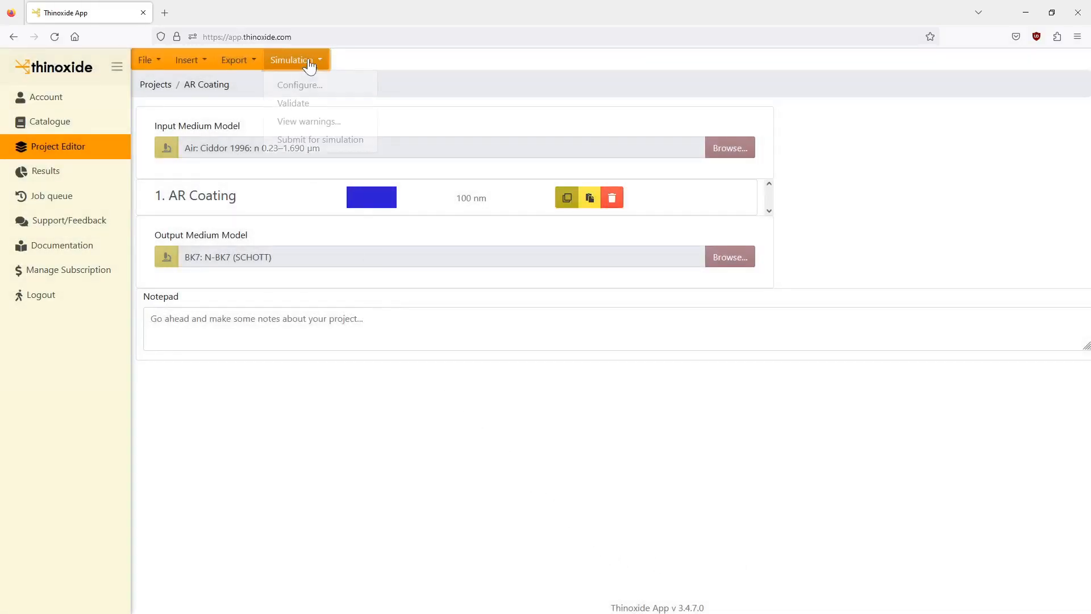
{"action": "left_click", "coordinate": [317, 141]}
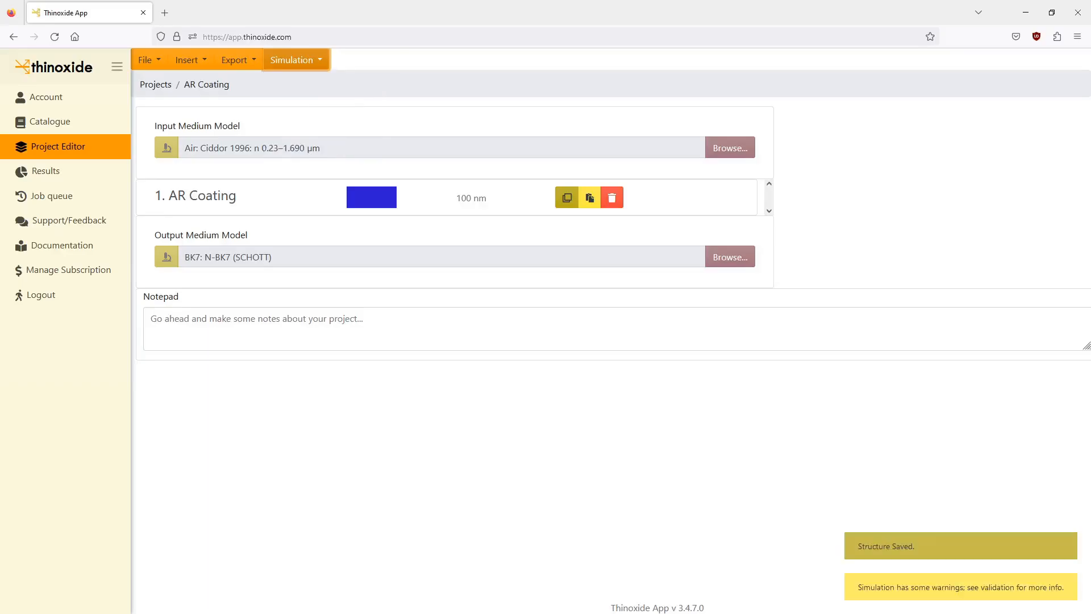
Step: Add a third trace to the AR Coating plot and load the MgF2 AR Coating 70deg result into it
{"action": "left_click", "coordinate": [62, 180]}
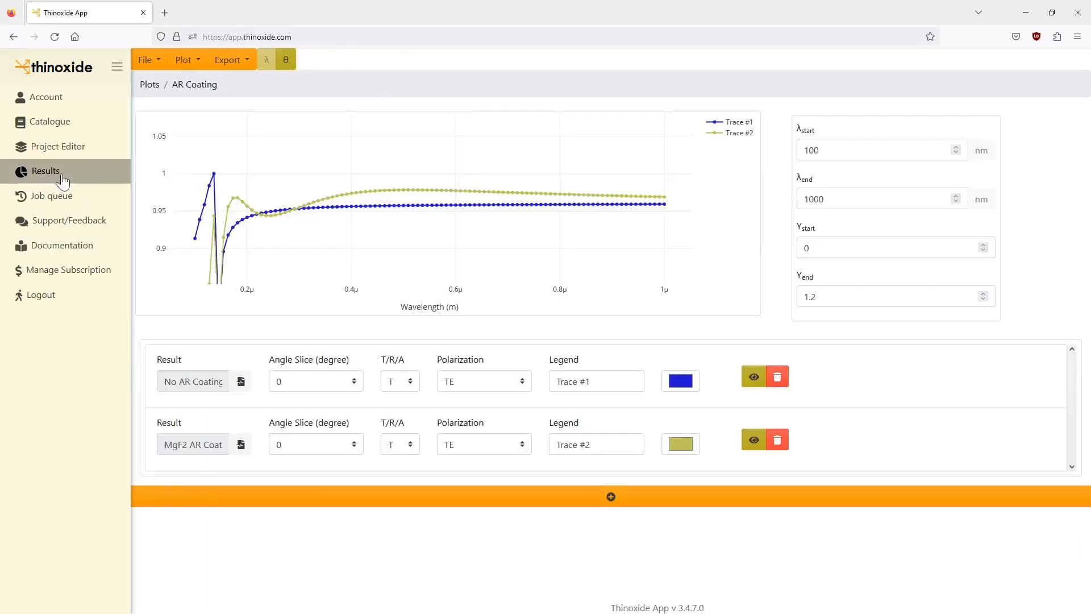
{"action": "left_click", "coordinate": [323, 501]}
{"action": "left_click", "coordinate": [241, 507]}
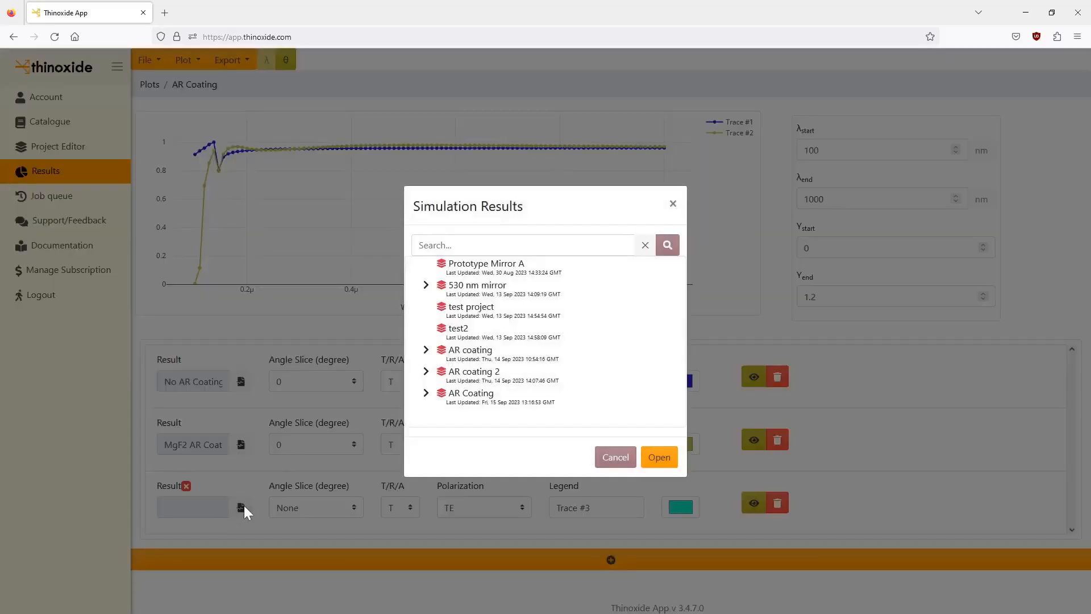
{"action": "left_click", "coordinate": [426, 393]}
{"action": "scroll", "coordinate": [469, 375], "scroll_direction": "down", "scroll_amount": 1}
{"action": "left_click", "coordinate": [499, 420]}
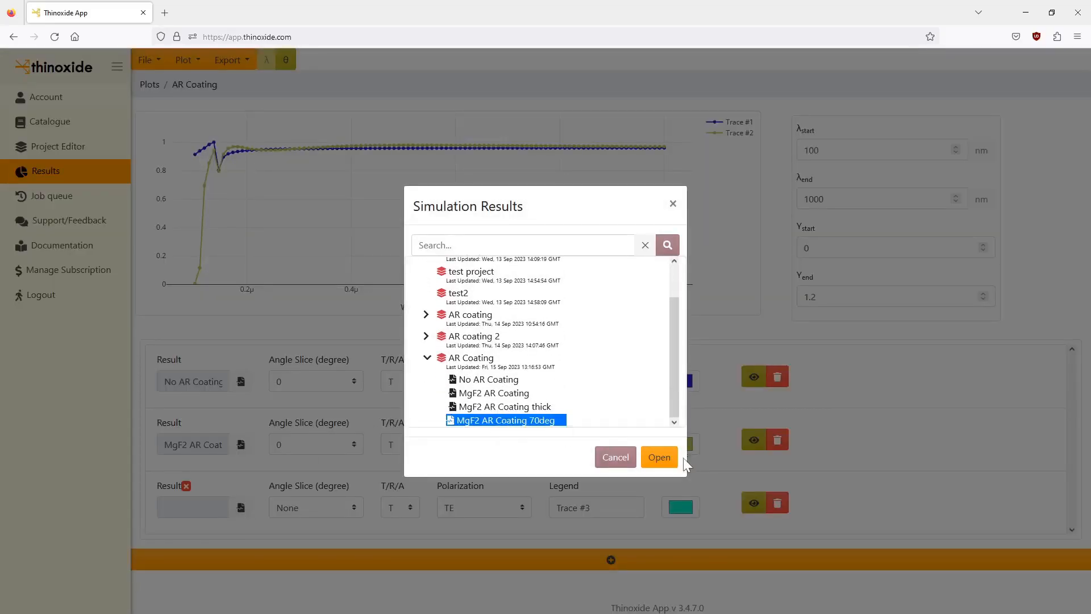
{"action": "left_click", "coordinate": [660, 458]}
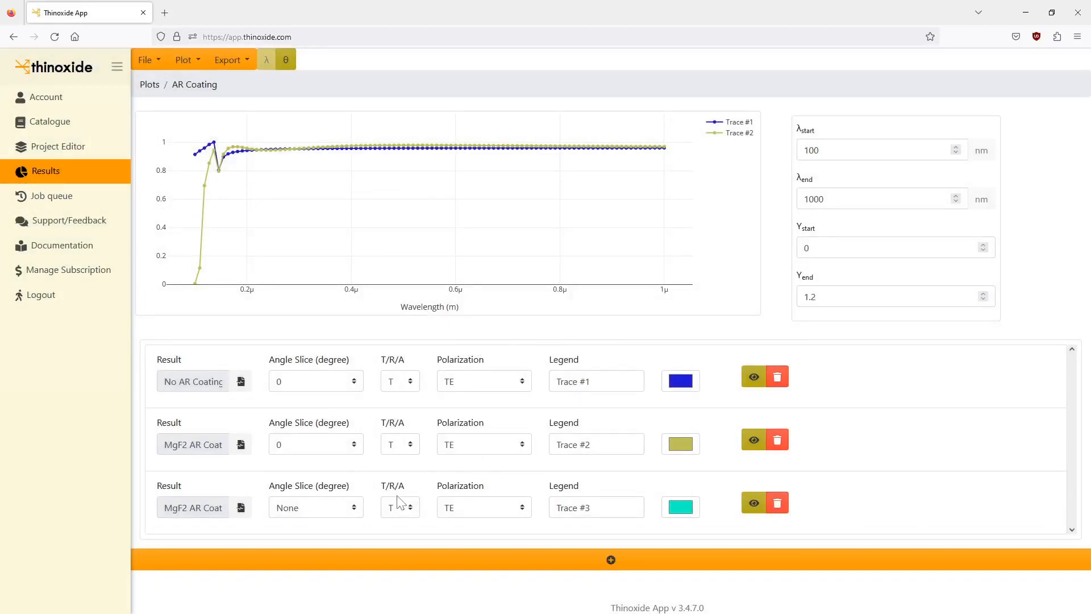
Step: Set the third trace's angle slice to 70 degrees and read its transmission near 436 nm
{"action": "left_click", "coordinate": [345, 507]}
{"action": "left_click", "coordinate": [335, 547]}
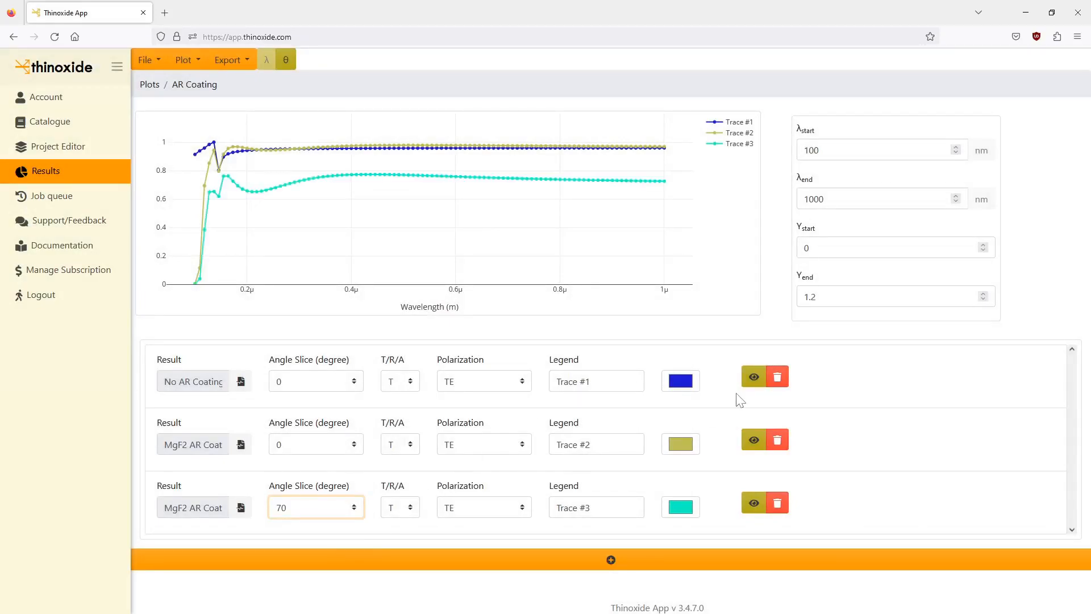
{"action": "mouse_move", "coordinate": [370, 174]}
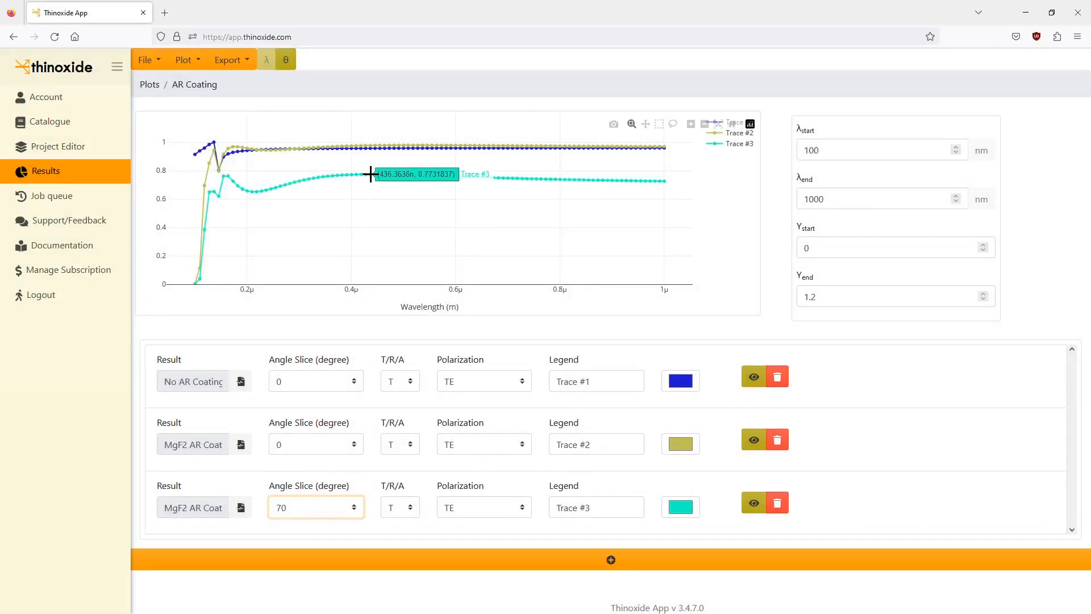